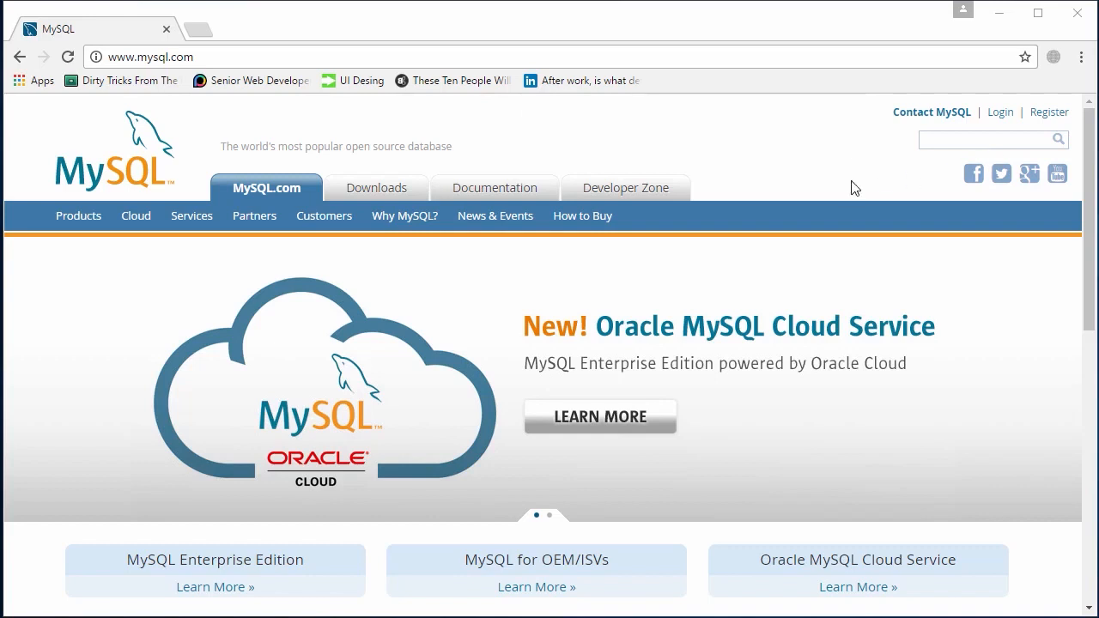
scroll(851, 181, "down", 1)
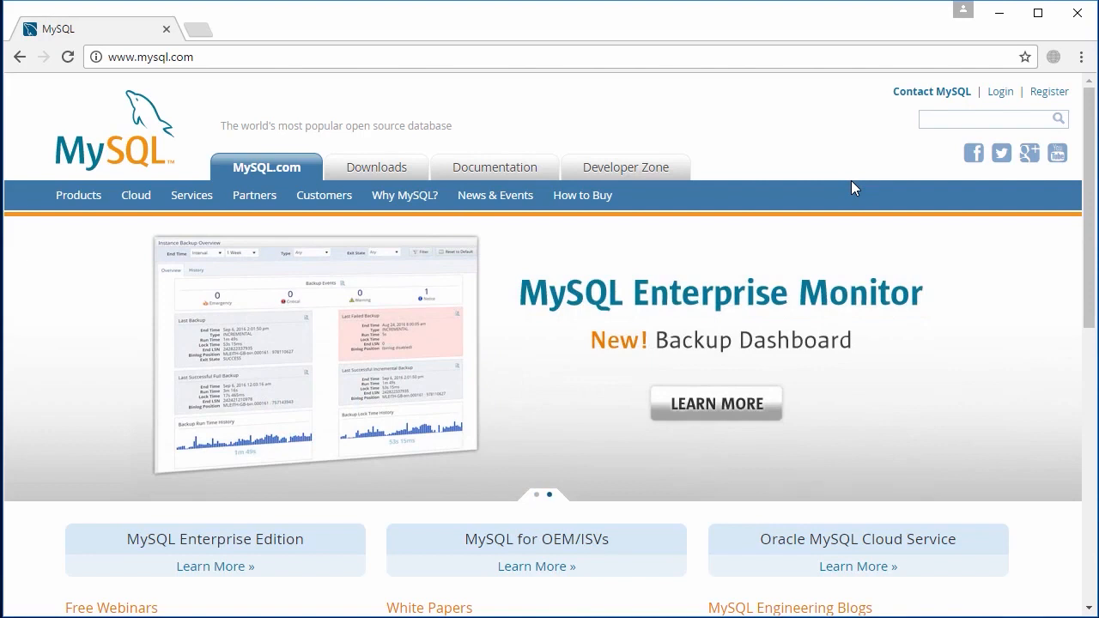
Confirm Apache and MySQL are running in XAMPP, close the panel, and select Chrome's address bar
left_click(450, 57)
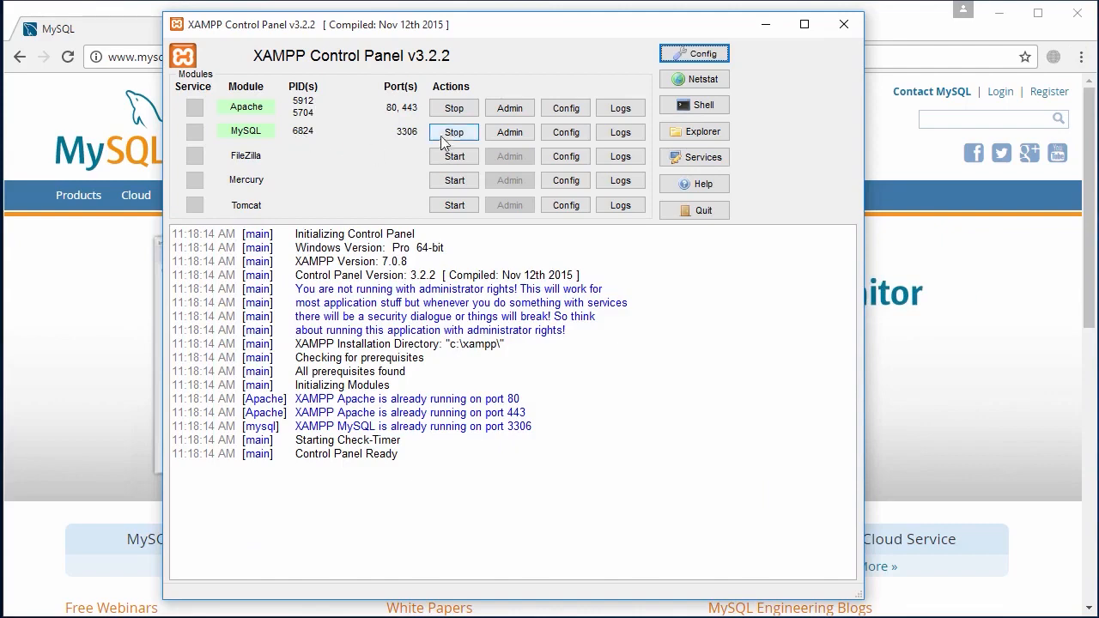
left_click(844, 29)
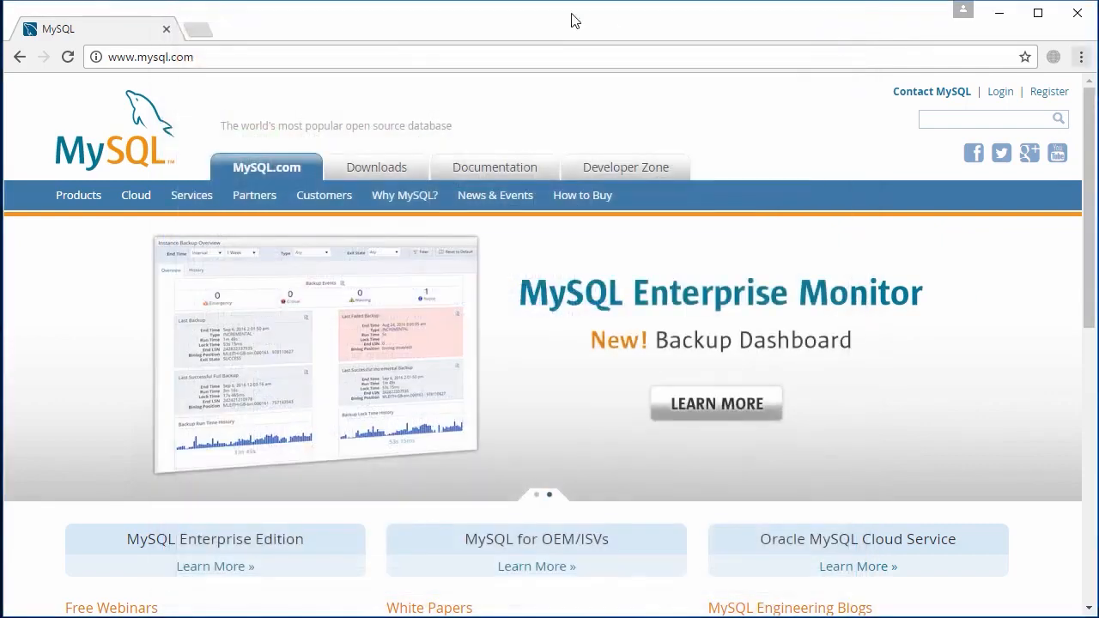
left_click(383, 55)
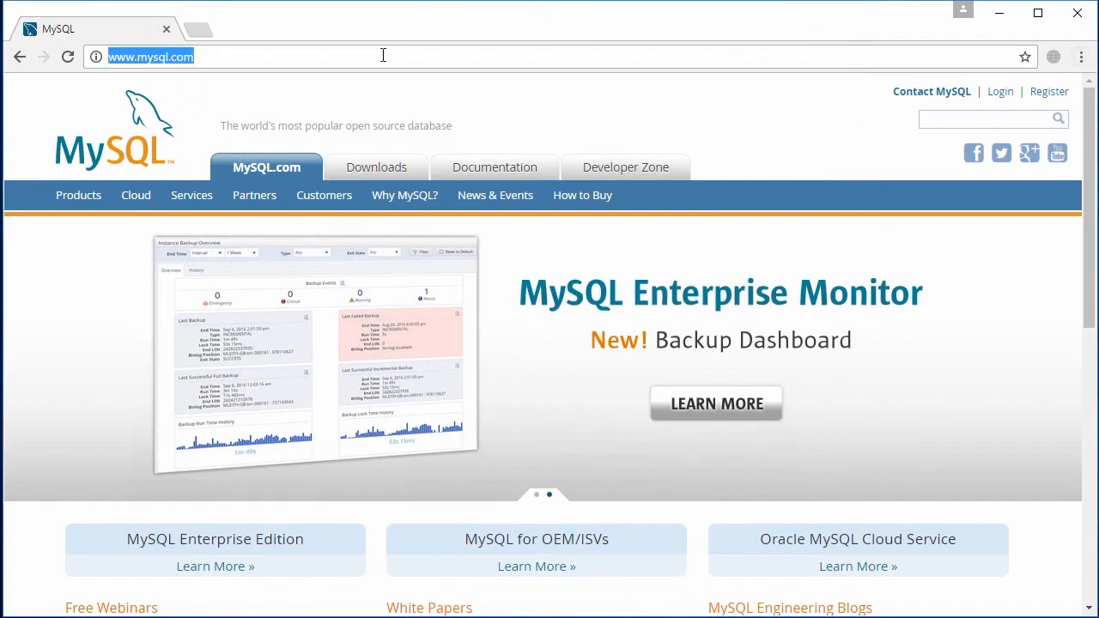
Load the XAMPP dashboard at localhost and go to phpMyAdmin, which lists college, mysql and test
type("localhost")
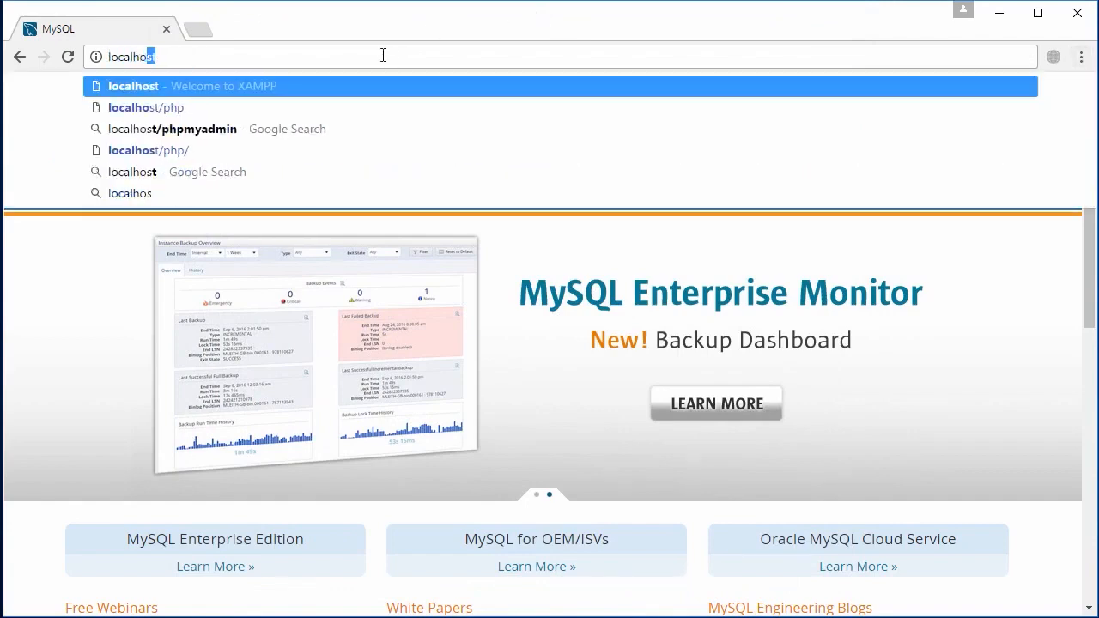
key("Return")
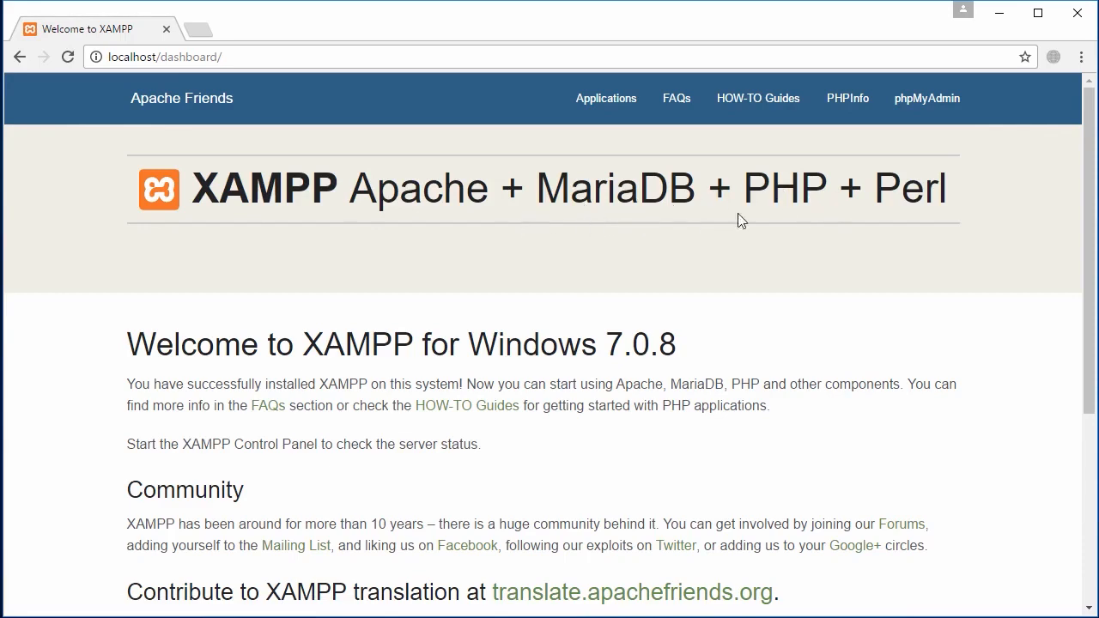
mouse_move(1088, 196)
left_mouse_down()
mouse_move(1088, 386)
mouse_move(1089, 206)
left_mouse_up()
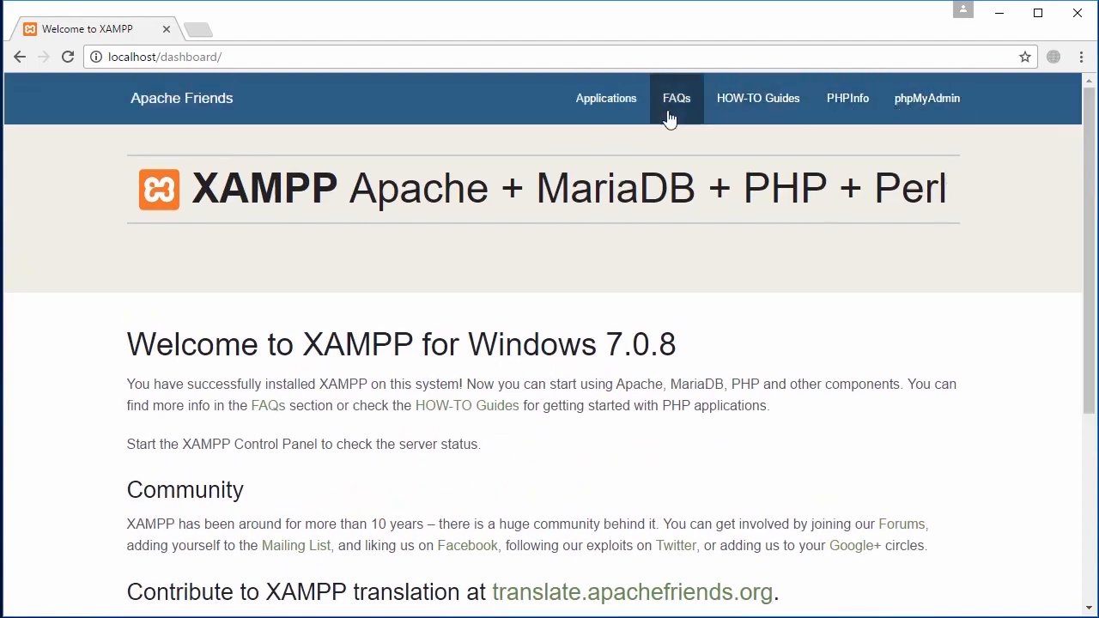
left_click(927, 108)
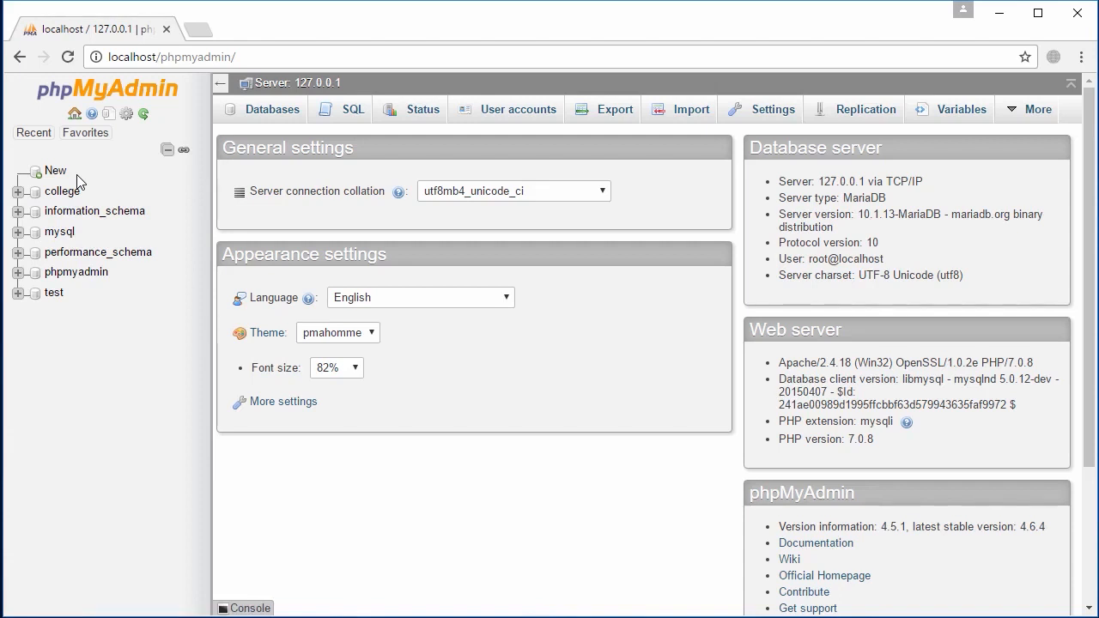
Replace localhost with 127.0.0.1 in the address and load the XAMPP welcome page there
key("ctrl+l")
key("ctrl+shift+Left")
key("ctrl+shift+Left")
key("Right")
key("Right")
key("ctrl+shift+Right")
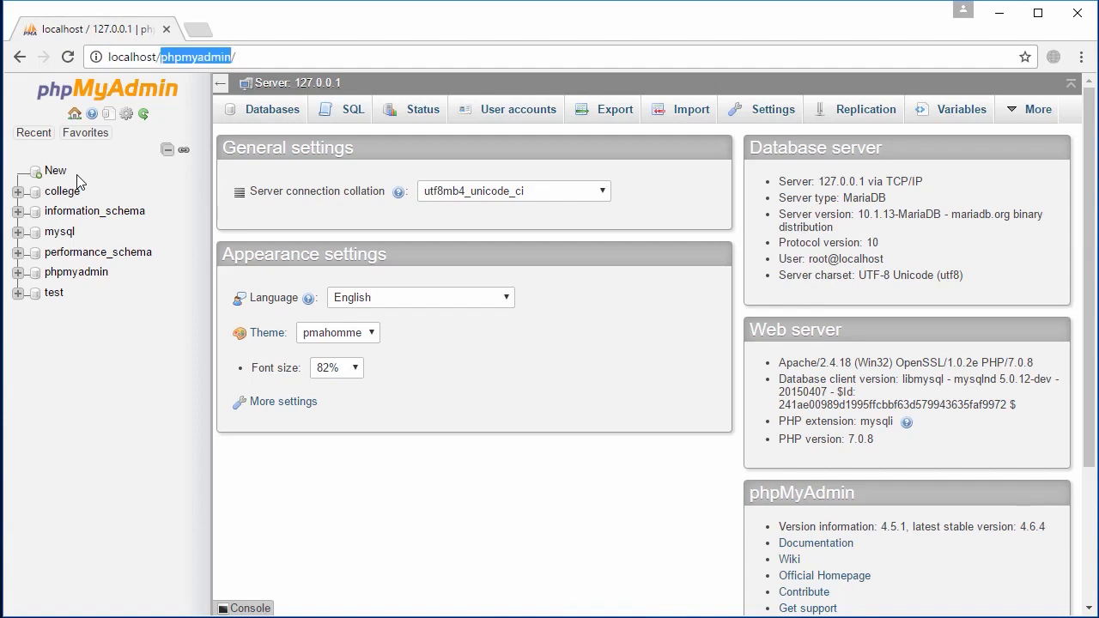
key("ctrl+shift+Left")
key("ctrl+shift+Left")
key("ctrl+a")
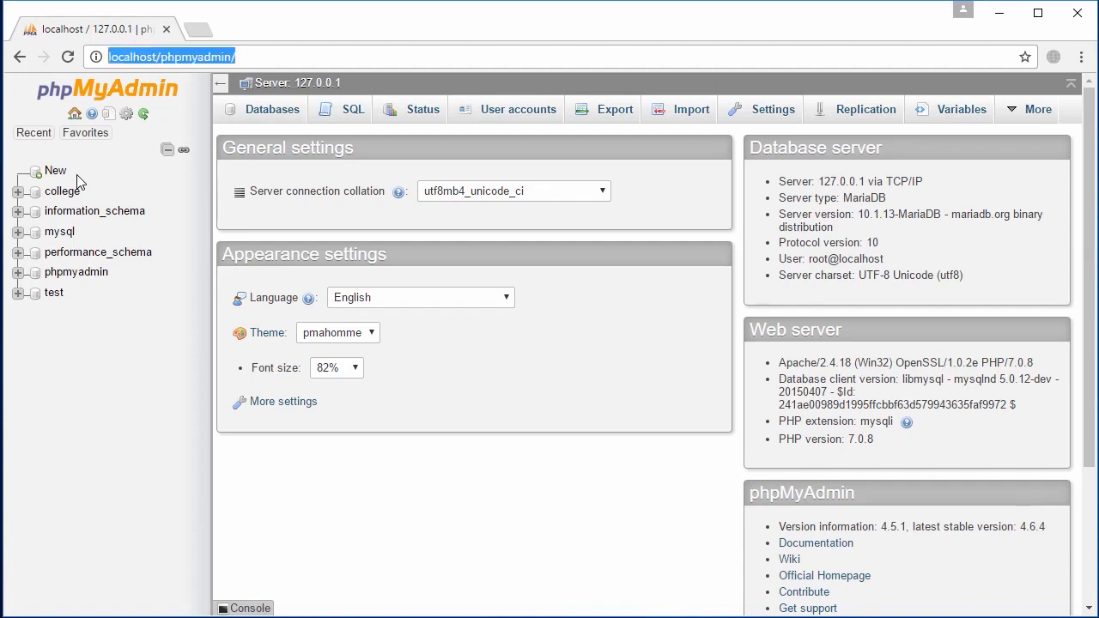
type("l")
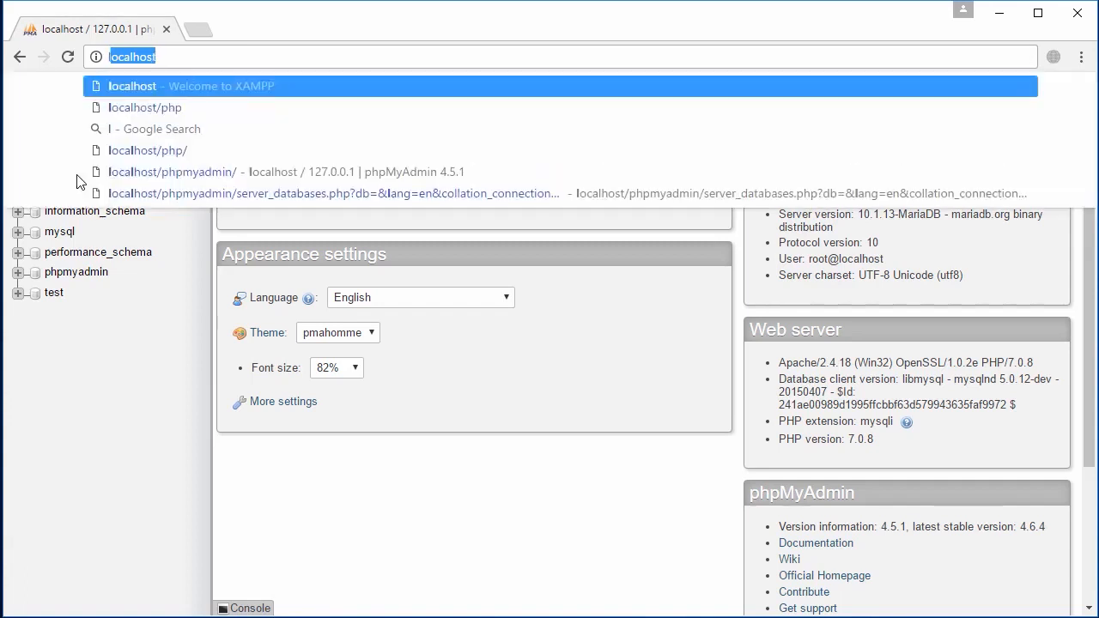
type("ocal")
key("BackSpace")
key("BackSpace")
key("BackSpace")
key("BackSpace")
type("ocalhost")
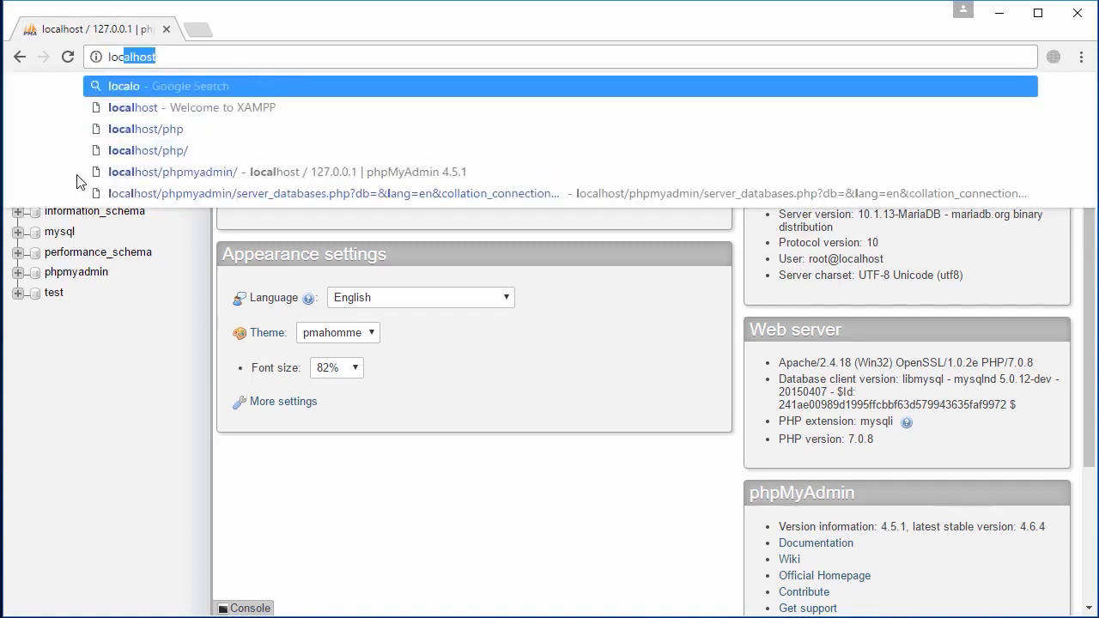
key("ctrl+a")
type("localhost")
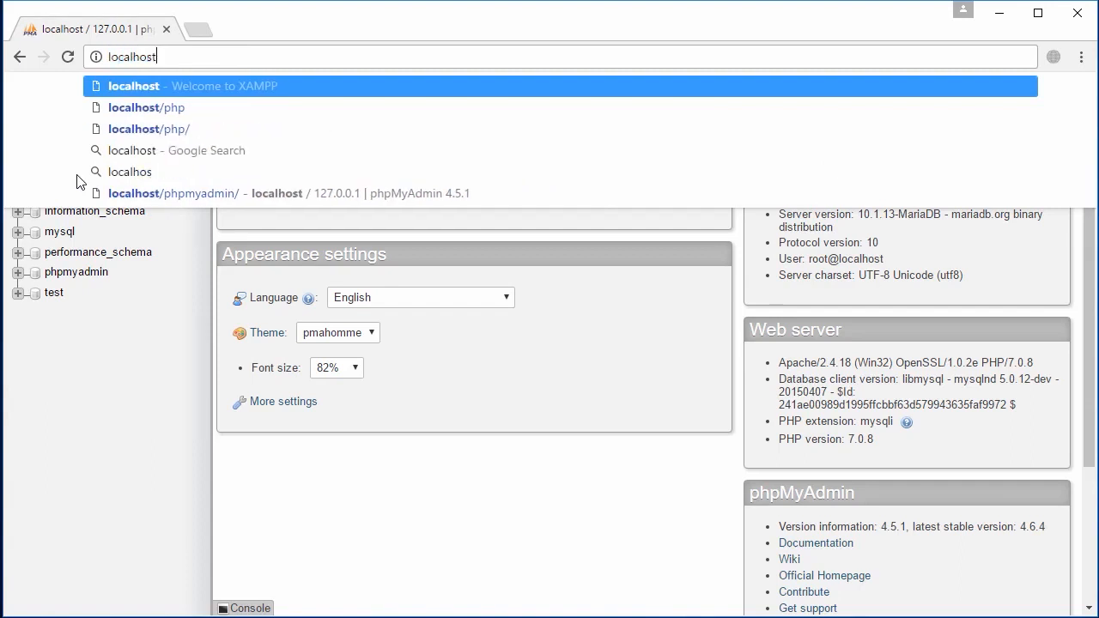
key("ctrl+a")
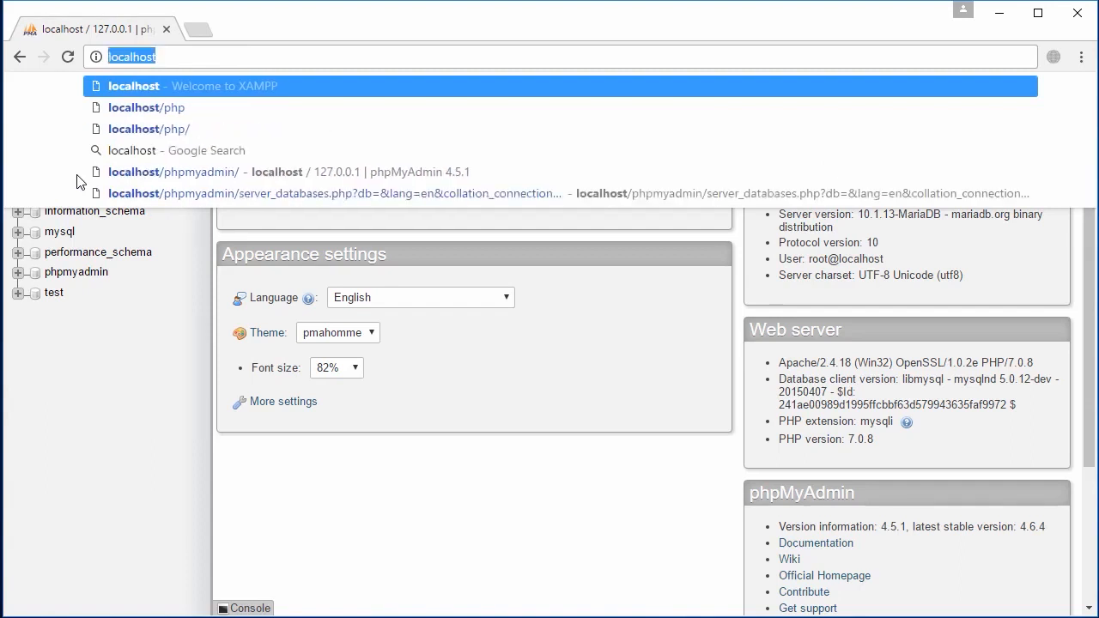
type("12")
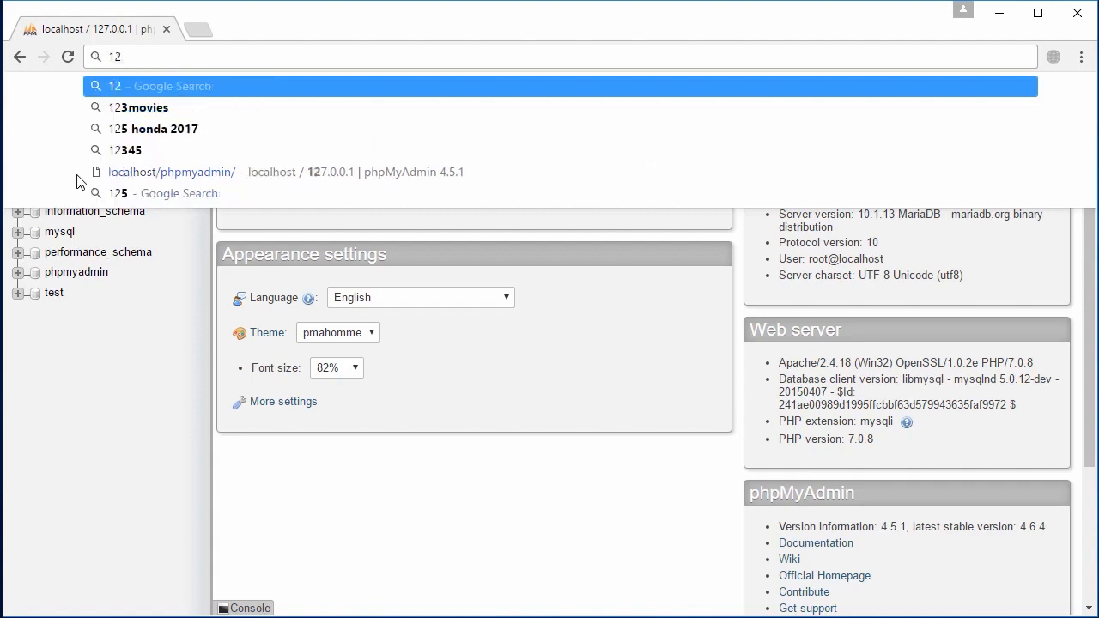
type("7.")
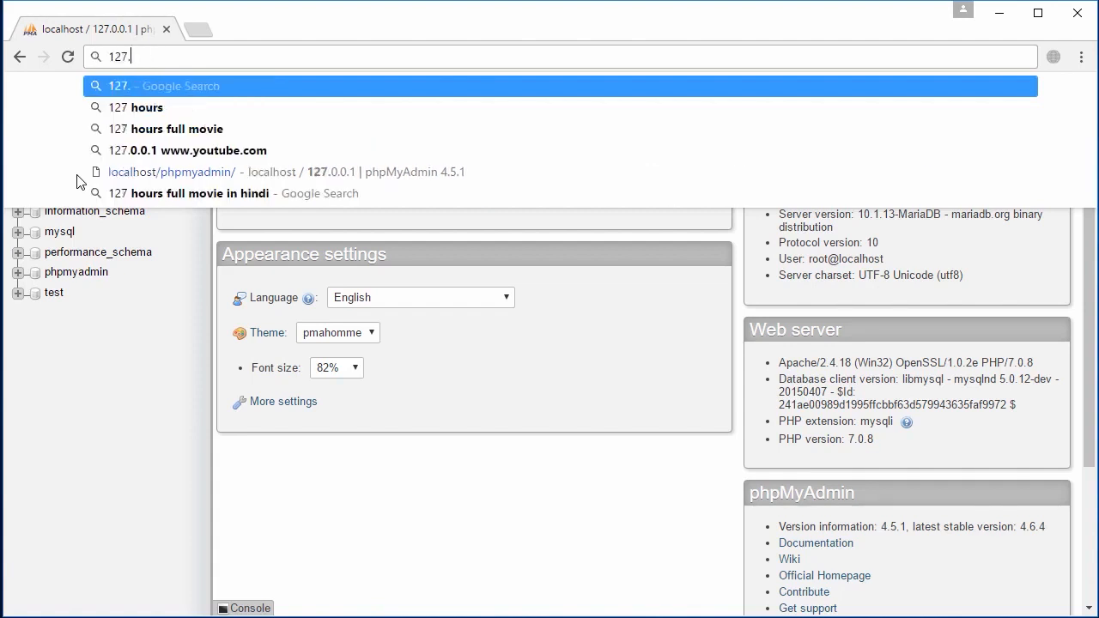
type("0.0.1")
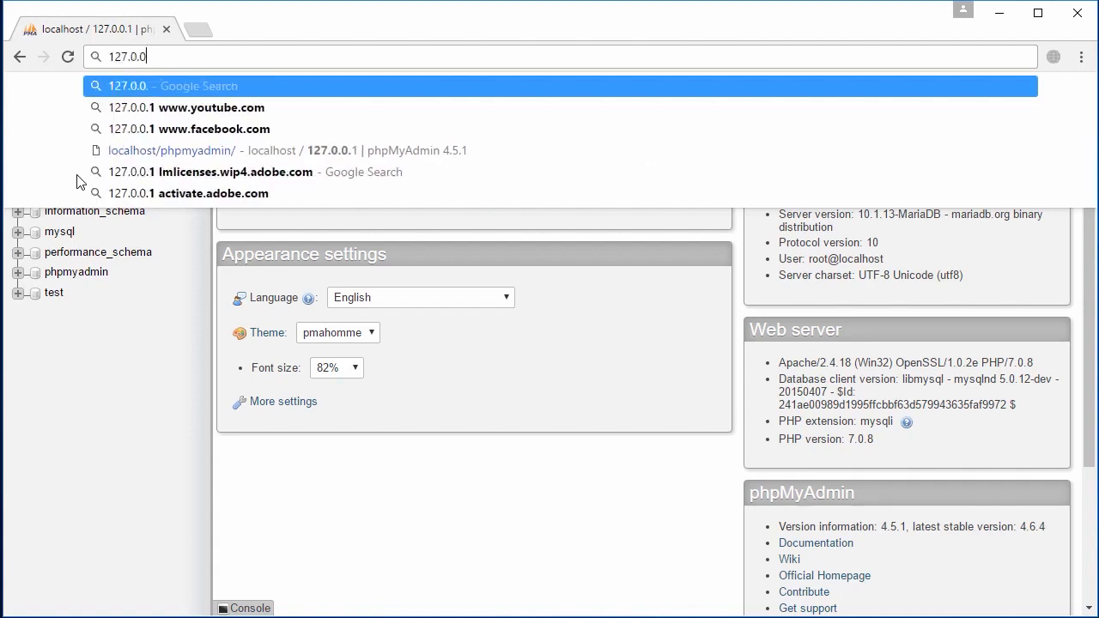
key("Return")
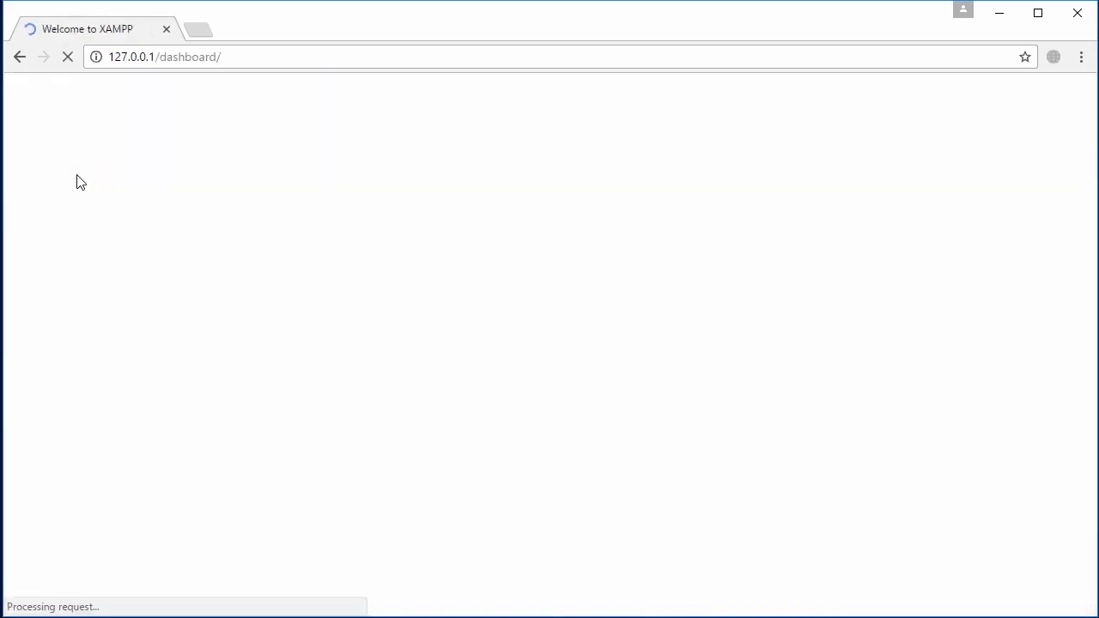
Open phpMyAdmin from the 127.0.0.1 welcome page using the keyboard
key("Tab")
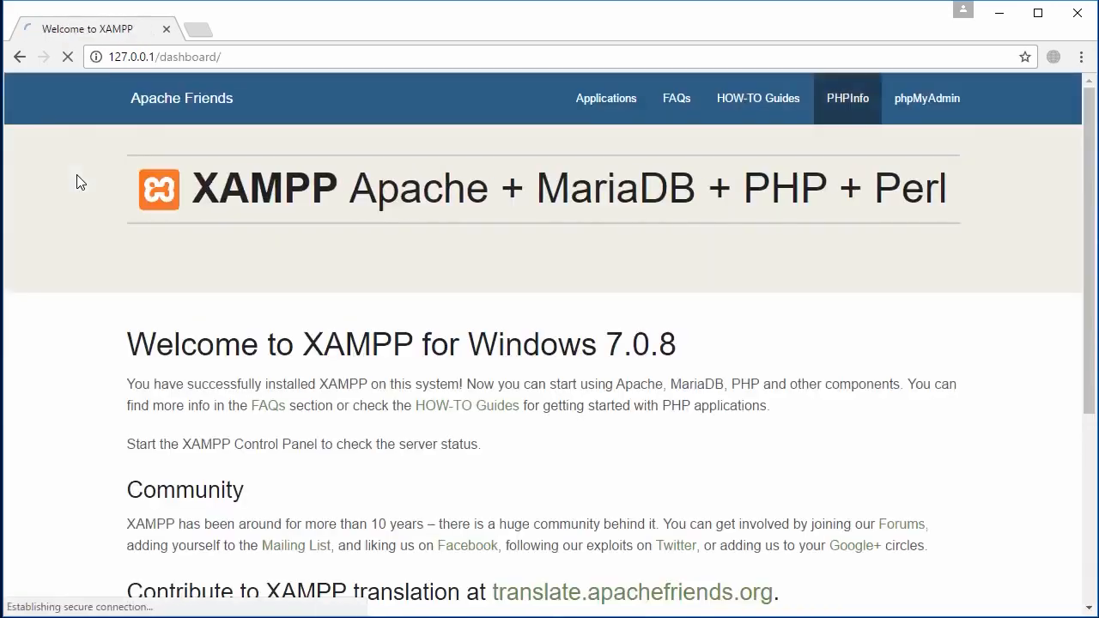
key("Tab")
key("Return")
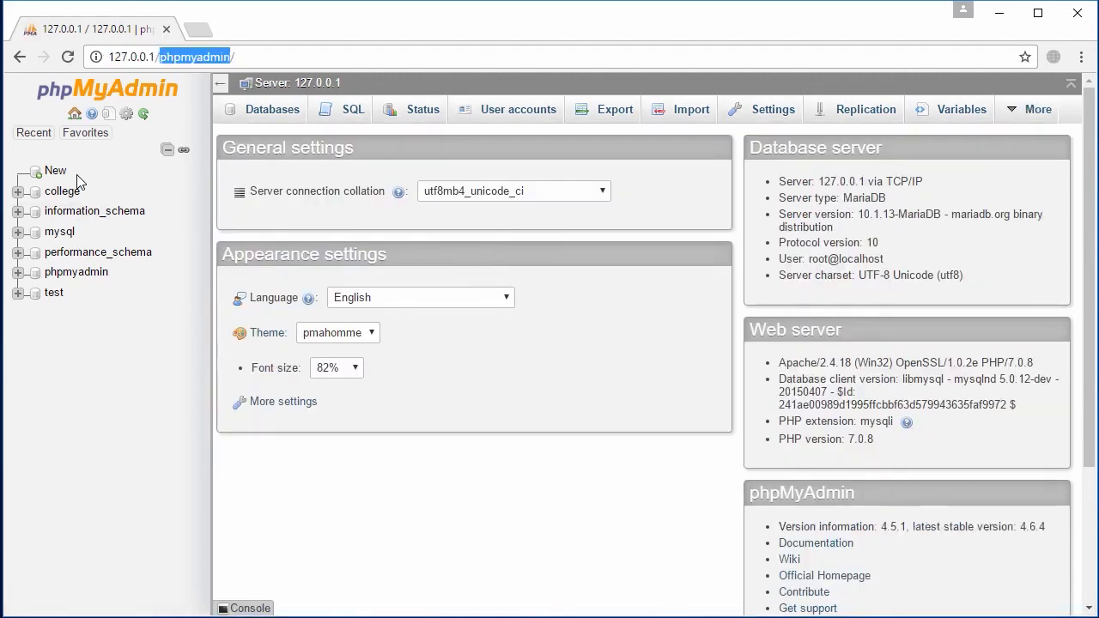
key("End")
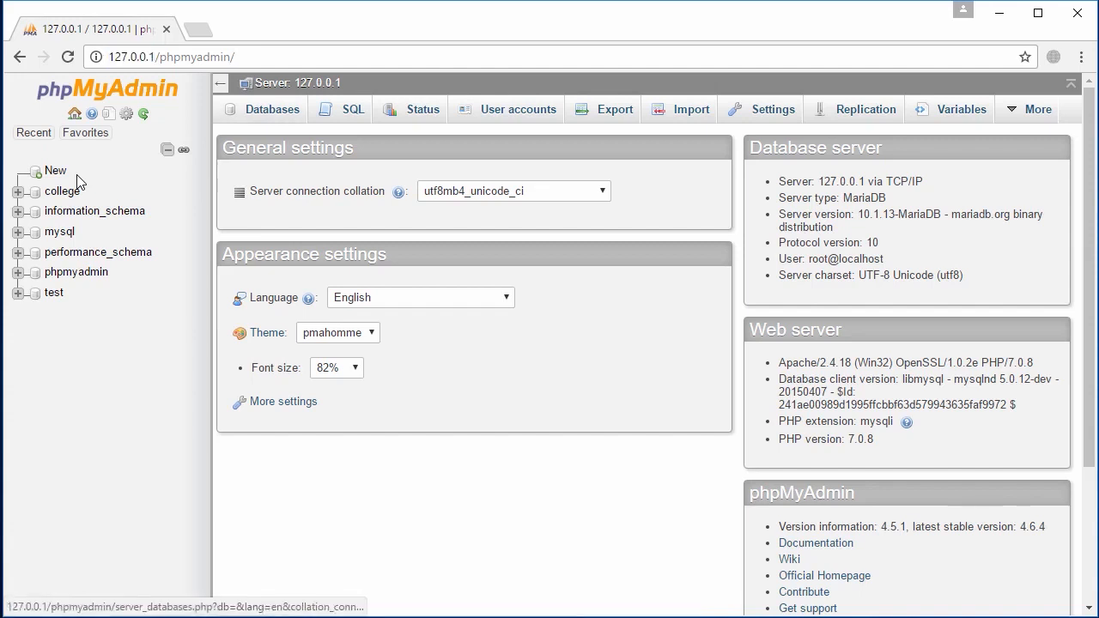
Drop the college database, leaving information_schema, mysql, performance_schema, phpmyadmin and test
left_click(77, 176)
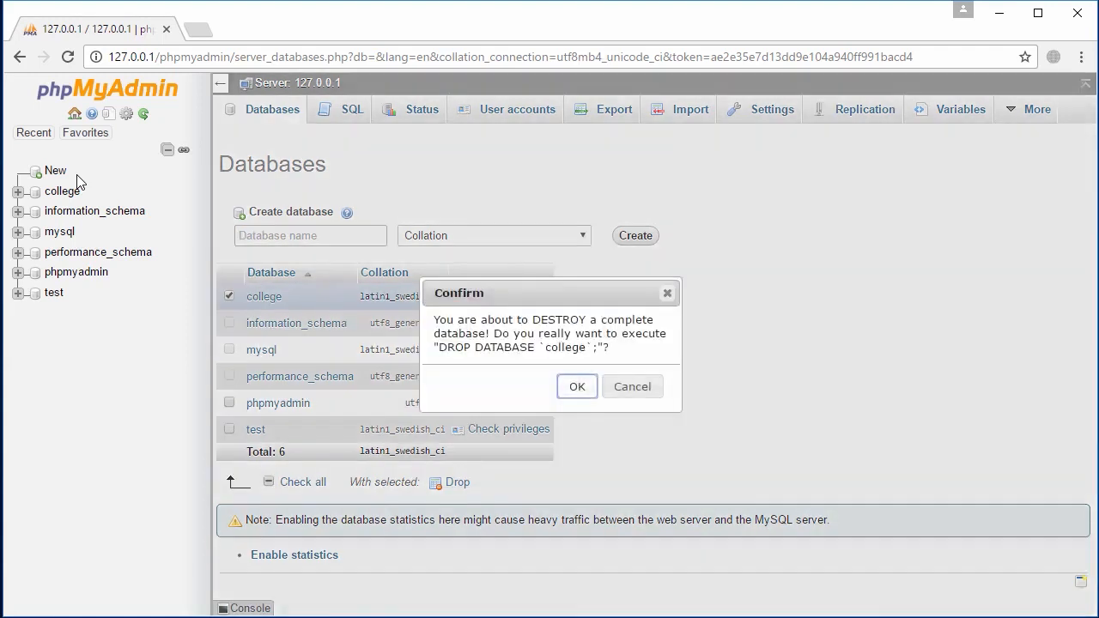
key("Return")
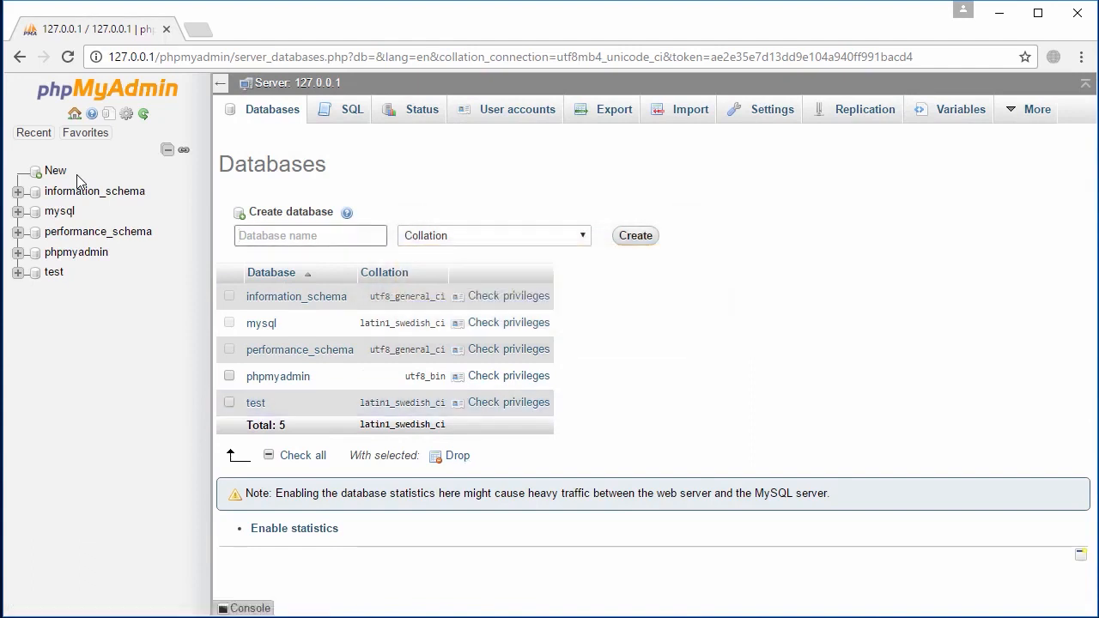
left_click(77, 180)
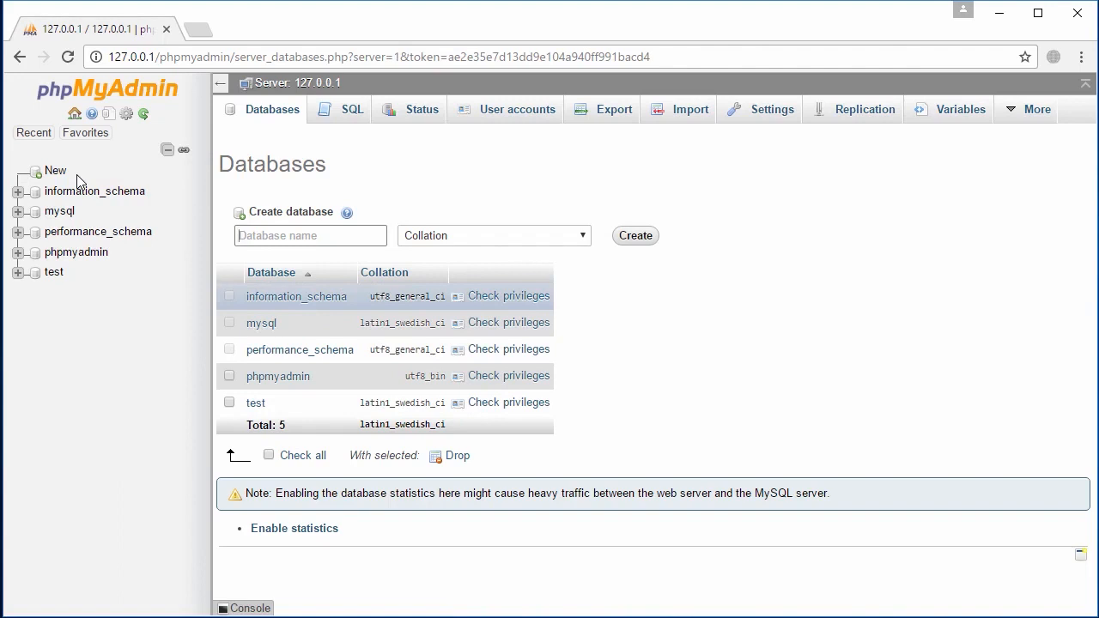
Enter 'school' as the new database name in place of 'college' and create it
type("college")
key("ctrl+a")
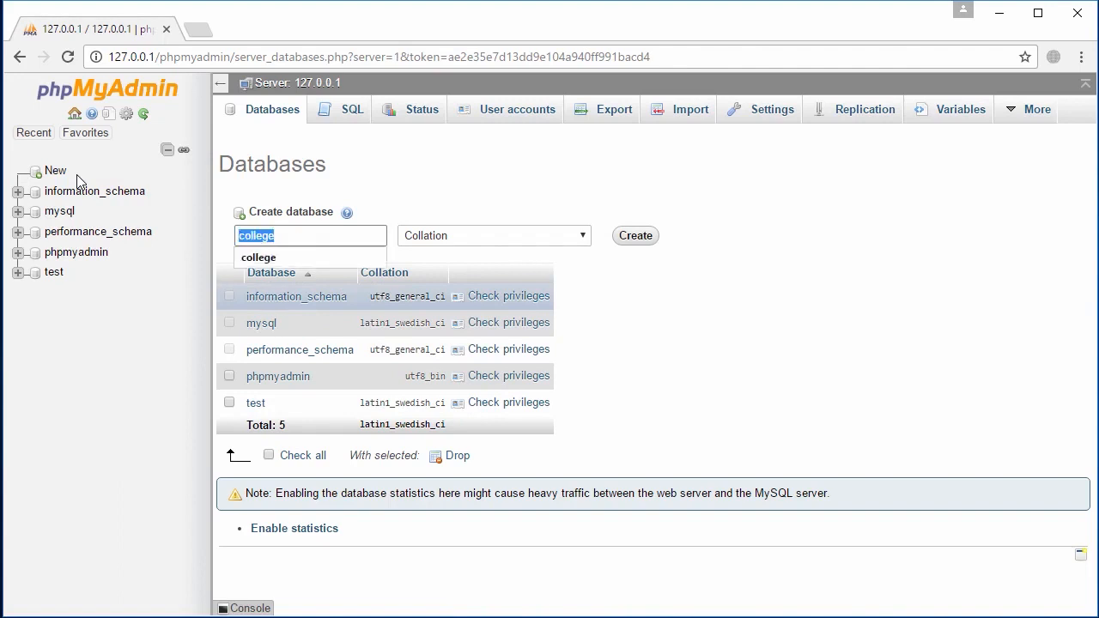
key("BackSpace")
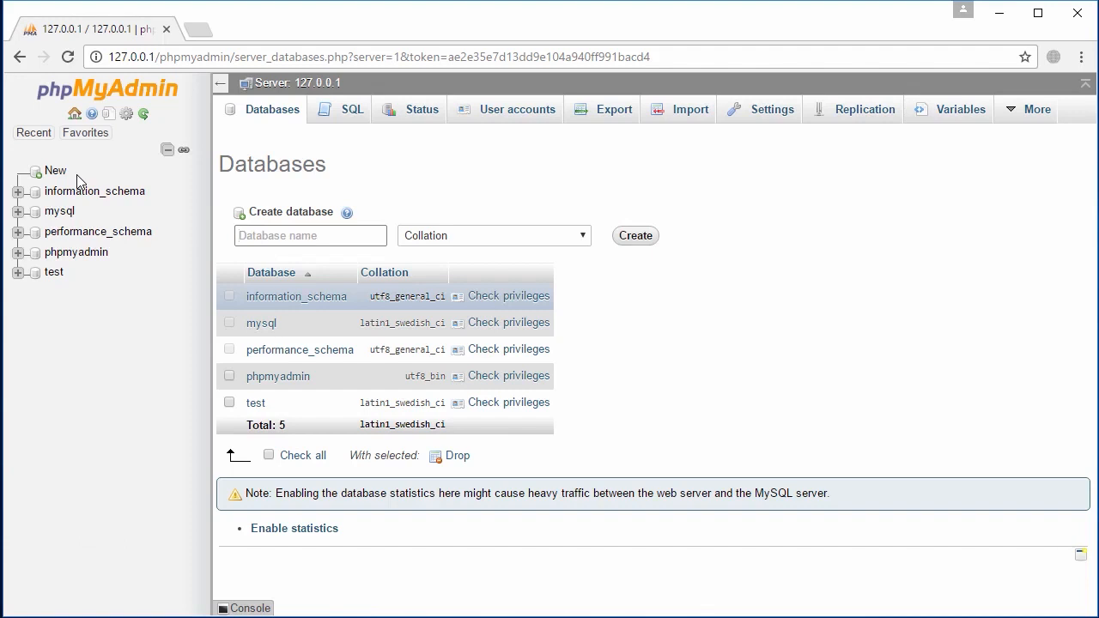
type("school")
key("Return")
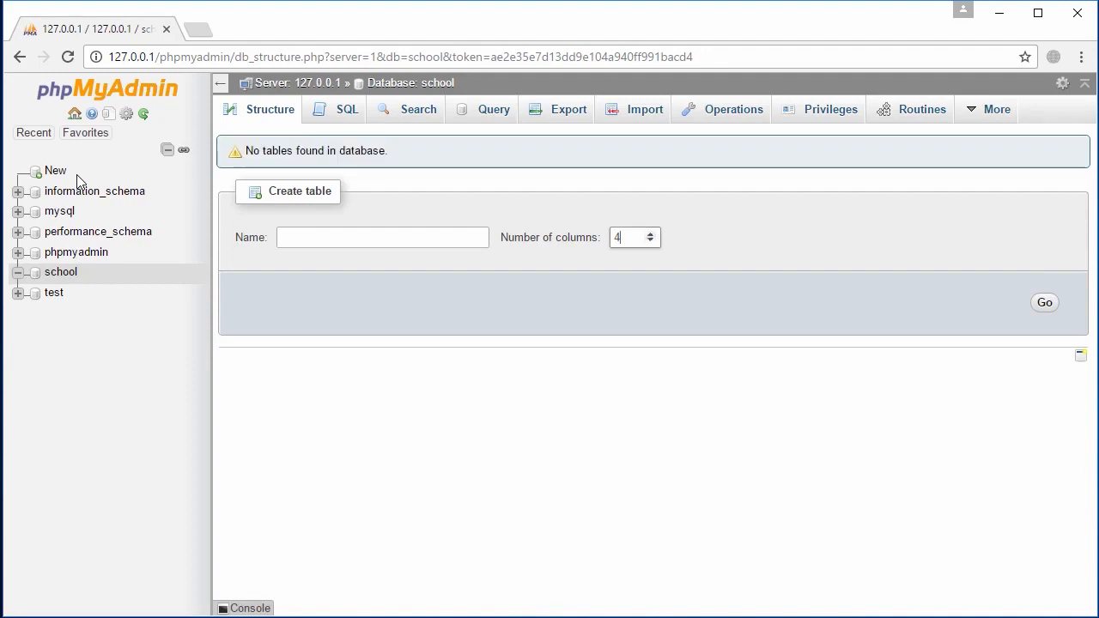
Name the new table 'users' with 3 columns and submit the form
key("ctrl+a")
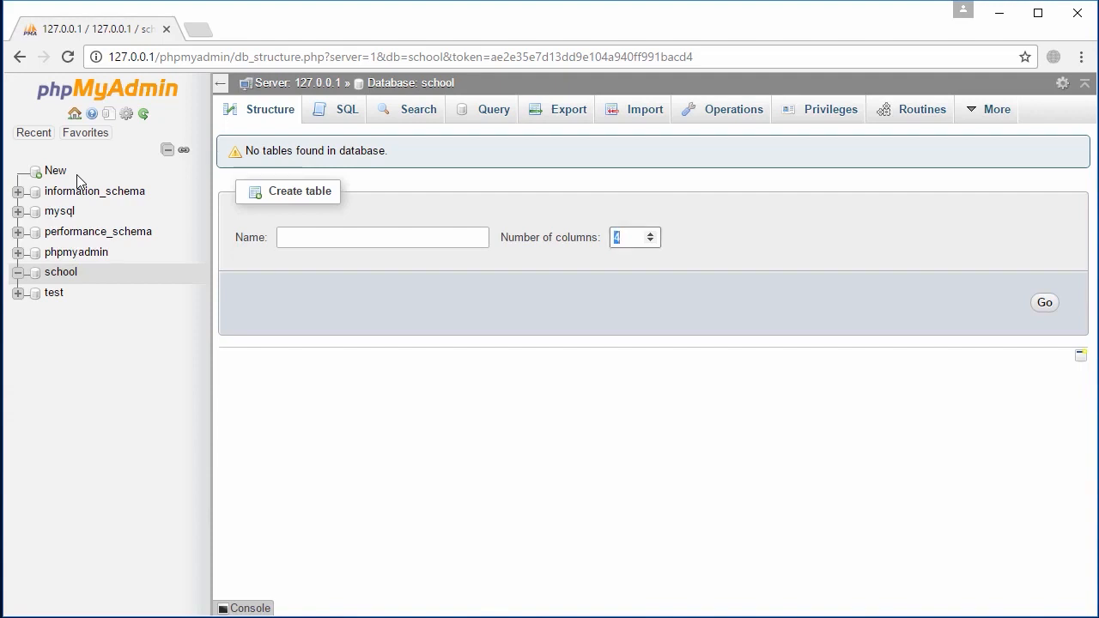
key("shift+Tab")
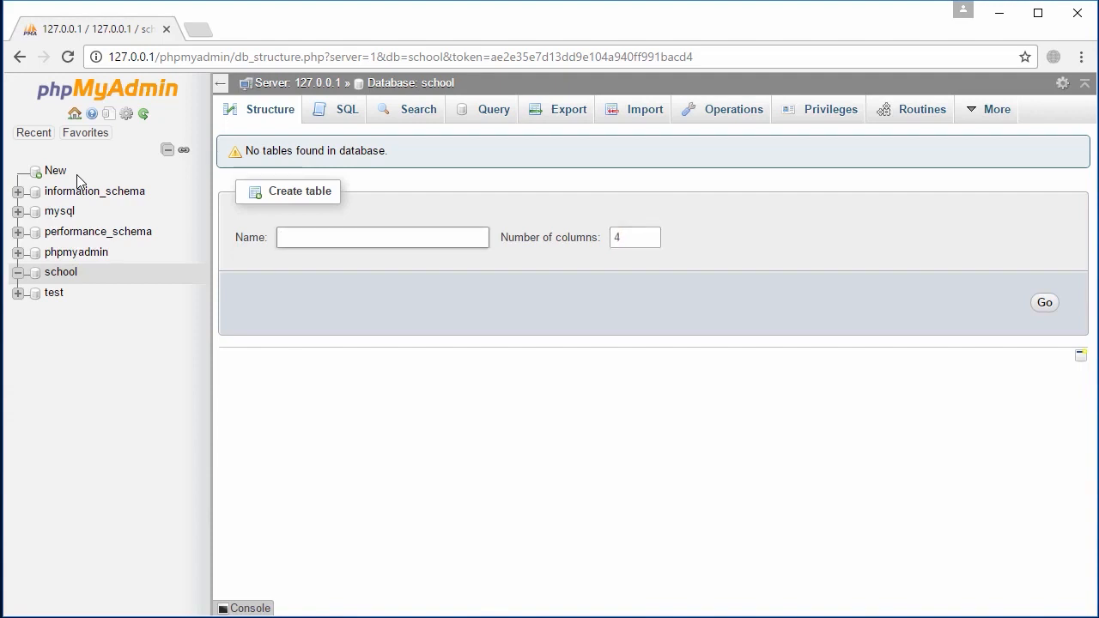
type("users")
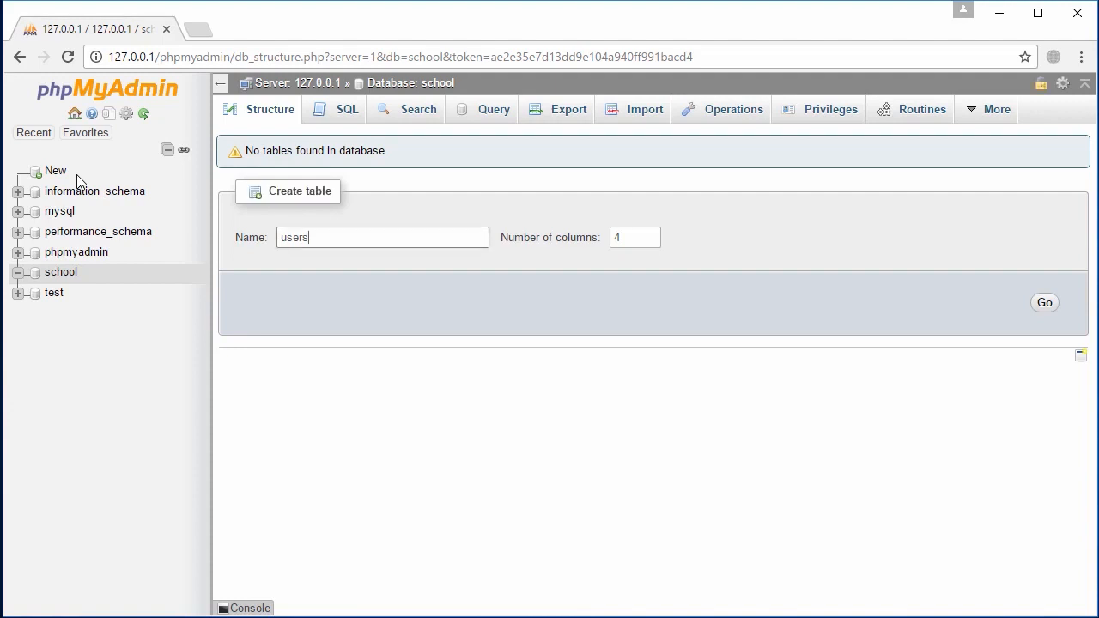
key("Tab")
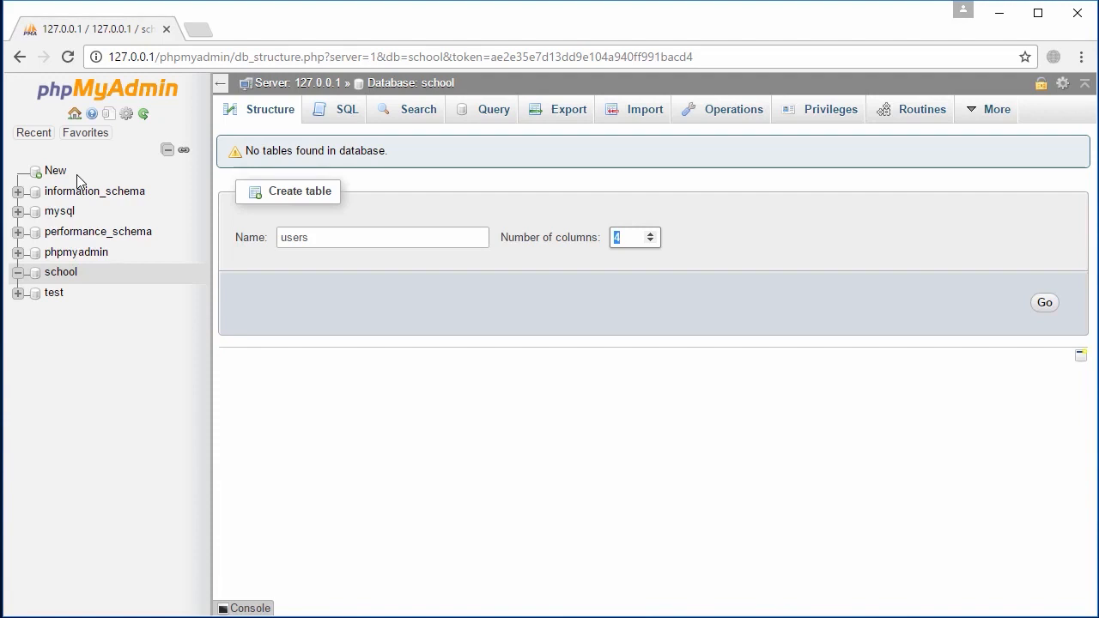
type("3")
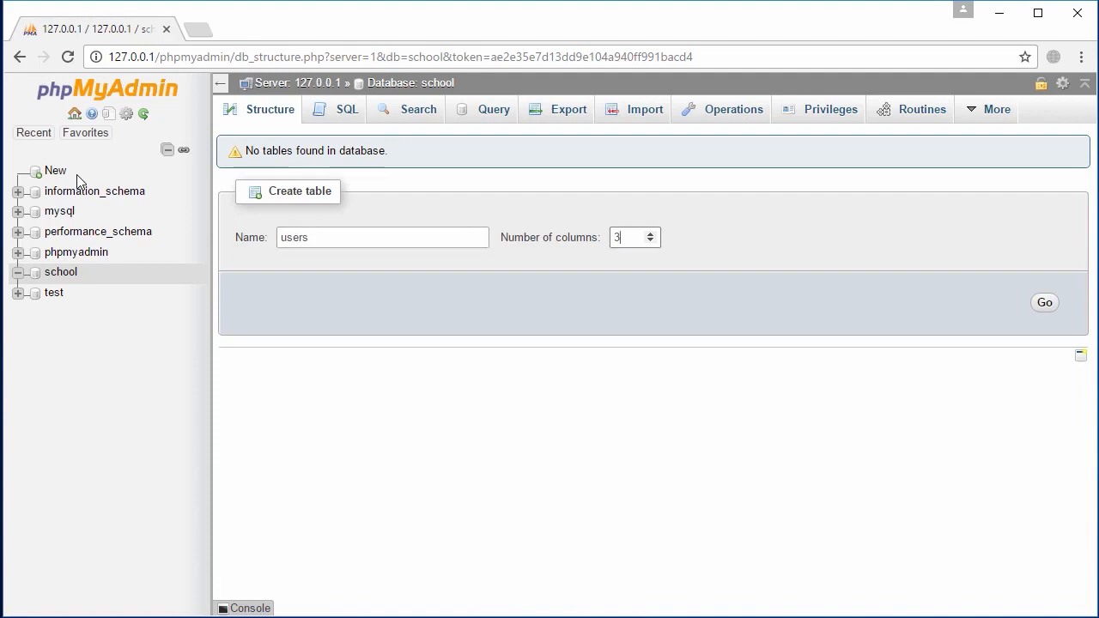
key("Return")
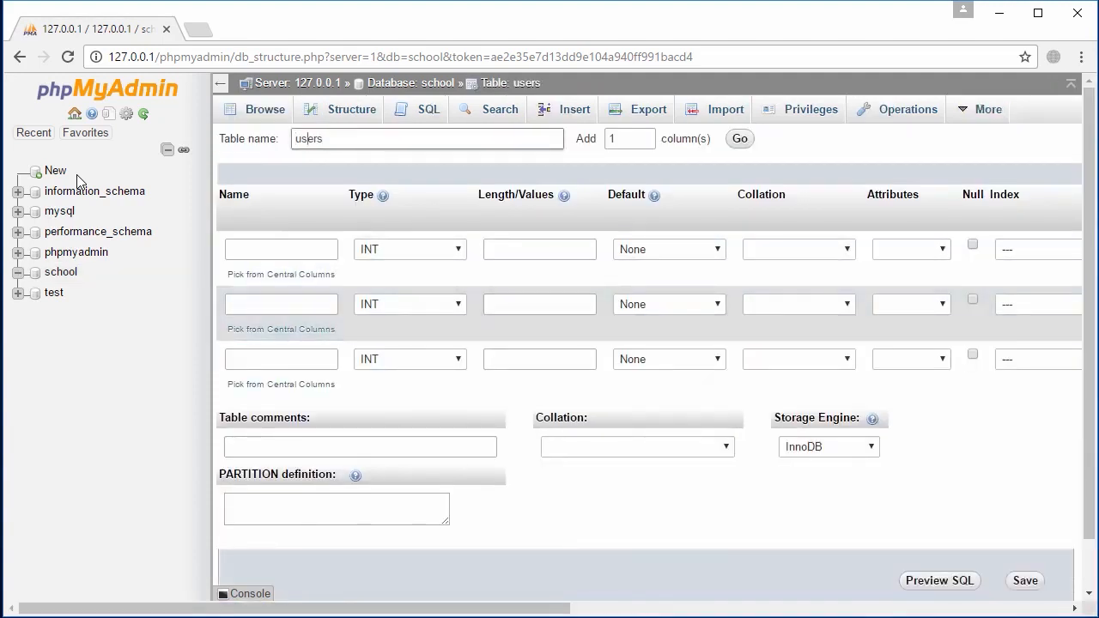
Name the first column 'id' and keep its type as INT
key("Down")
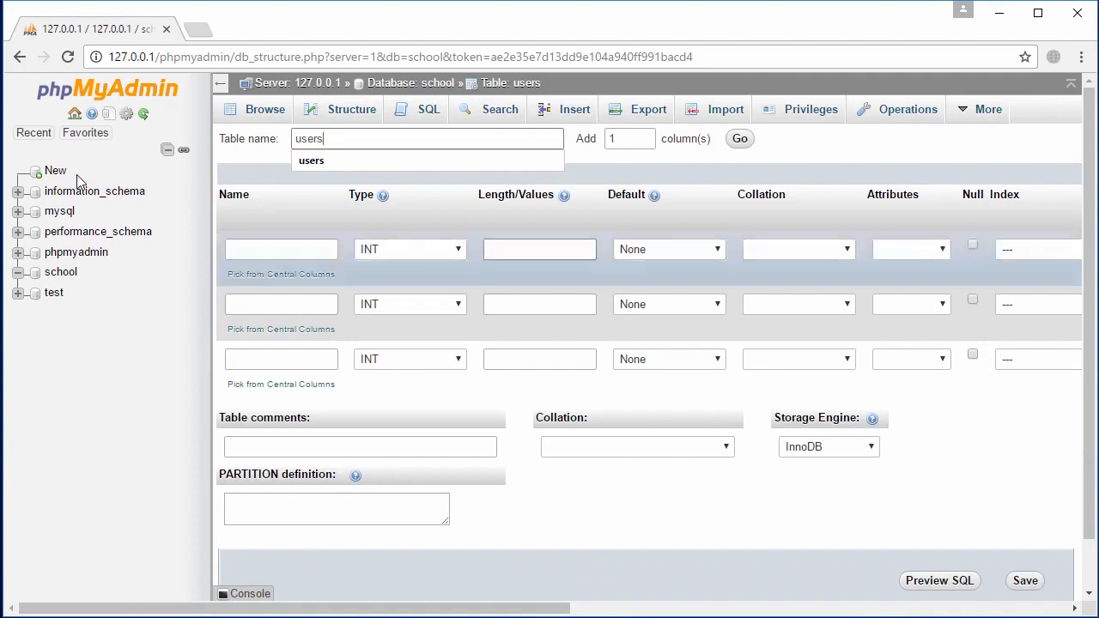
key("Escape")
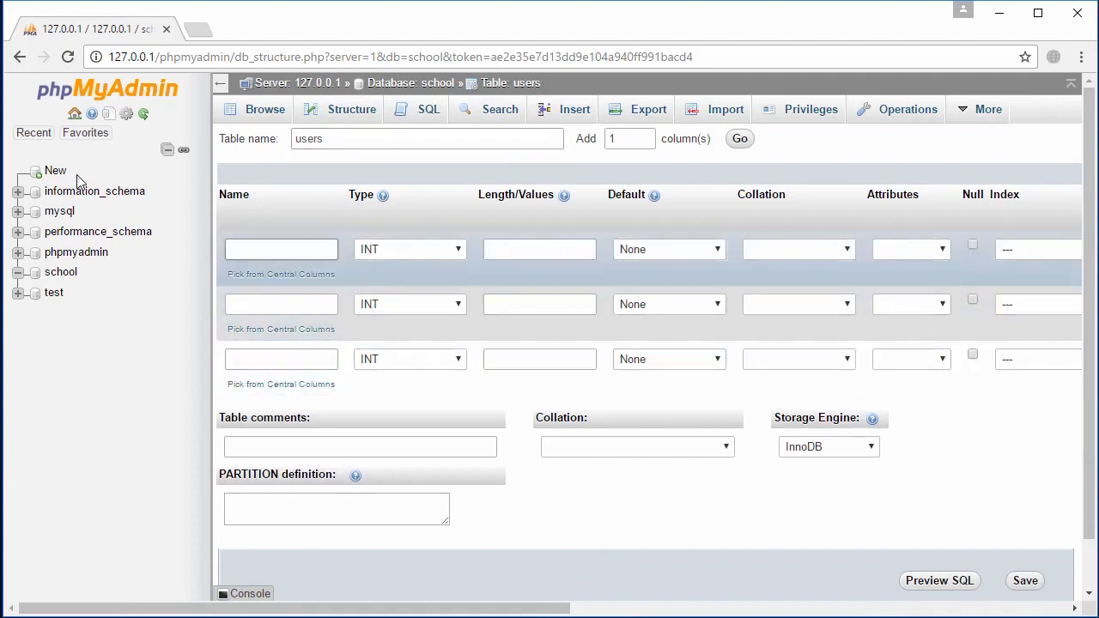
key("Tab")
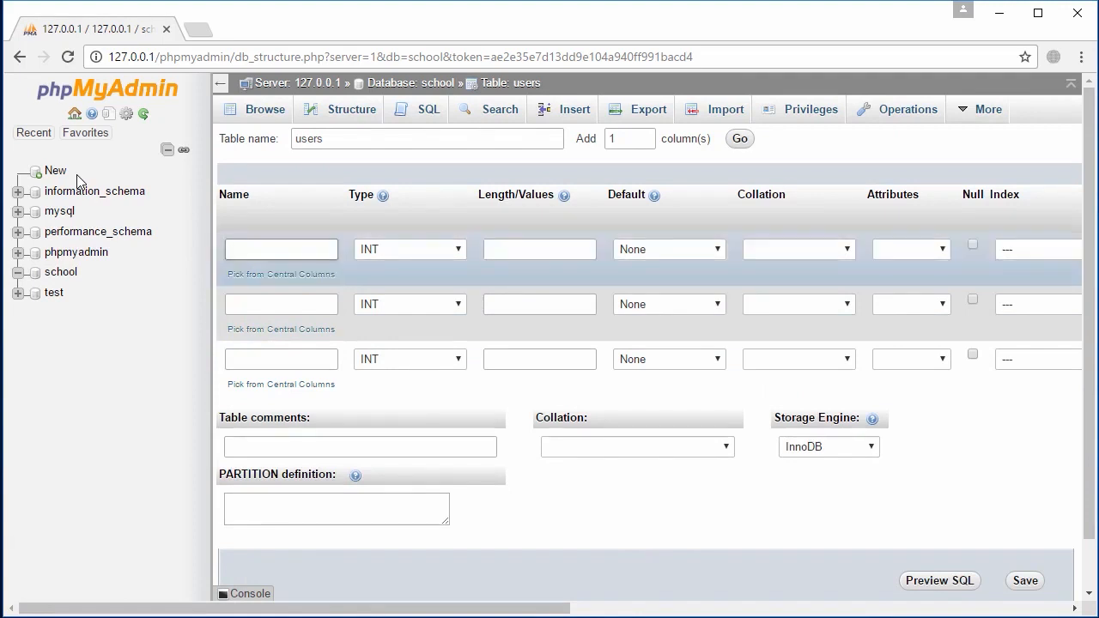
type("id")
key("Tab")
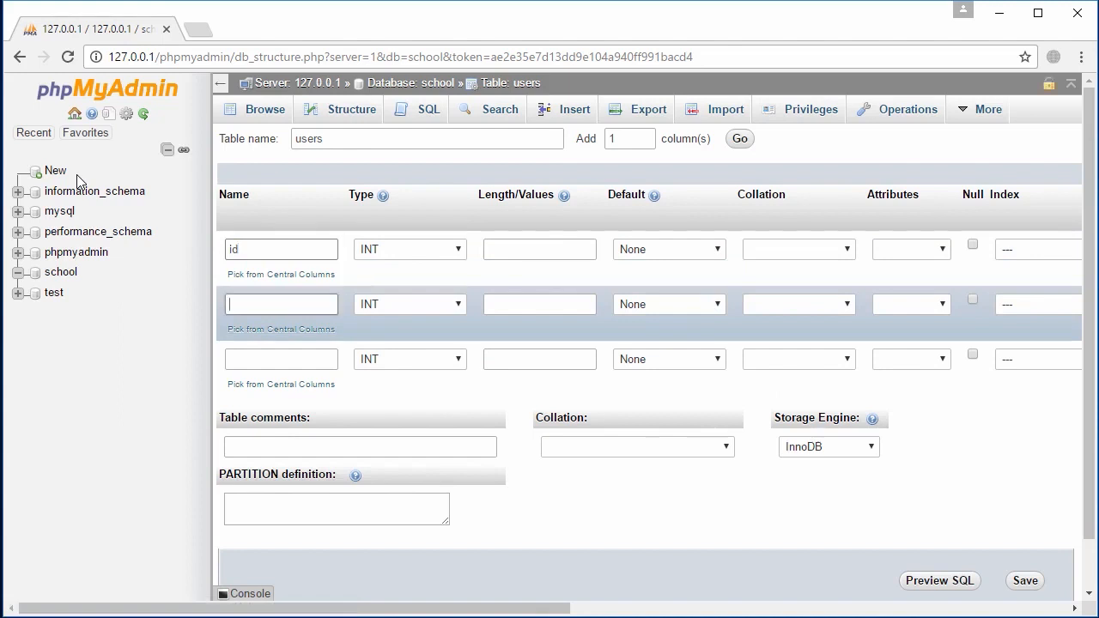
key("Tab")
key("Tab")
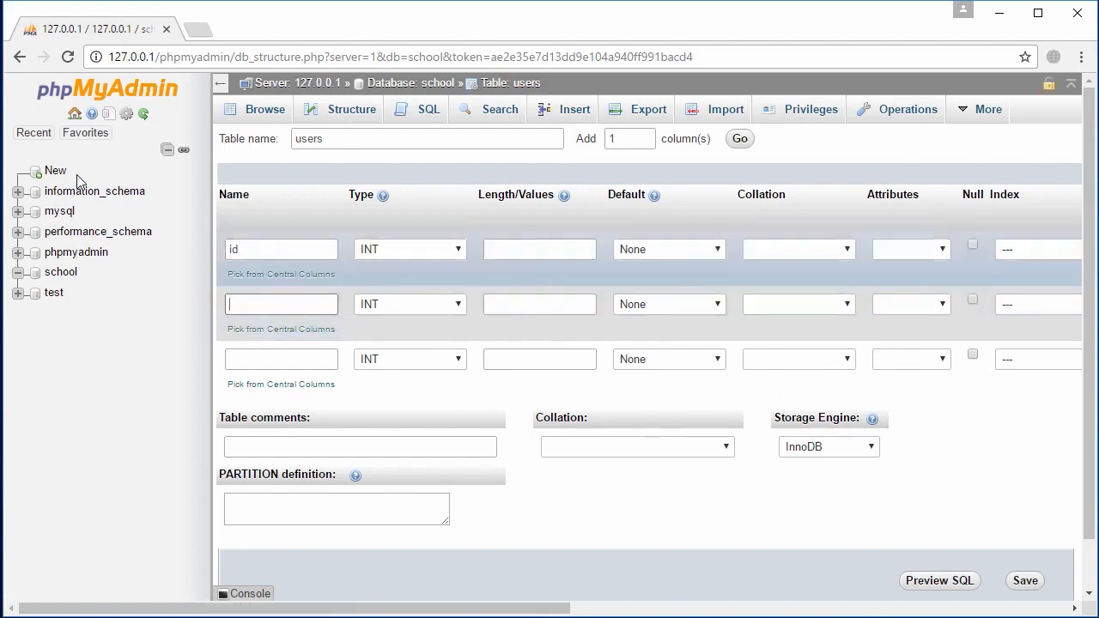
key("alt+Down")
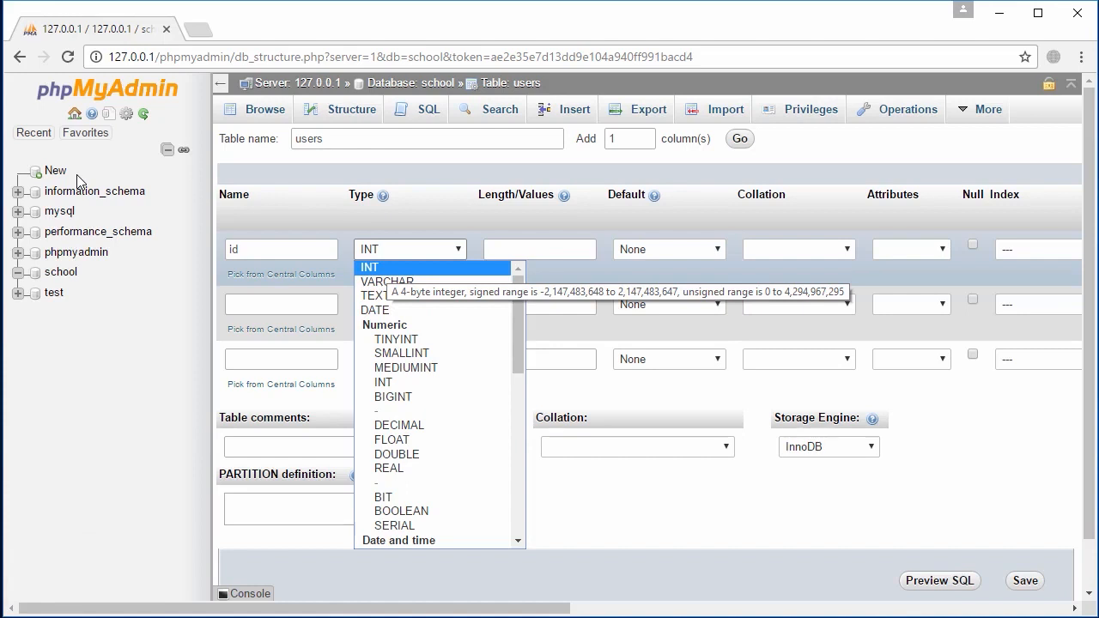
key("Down")
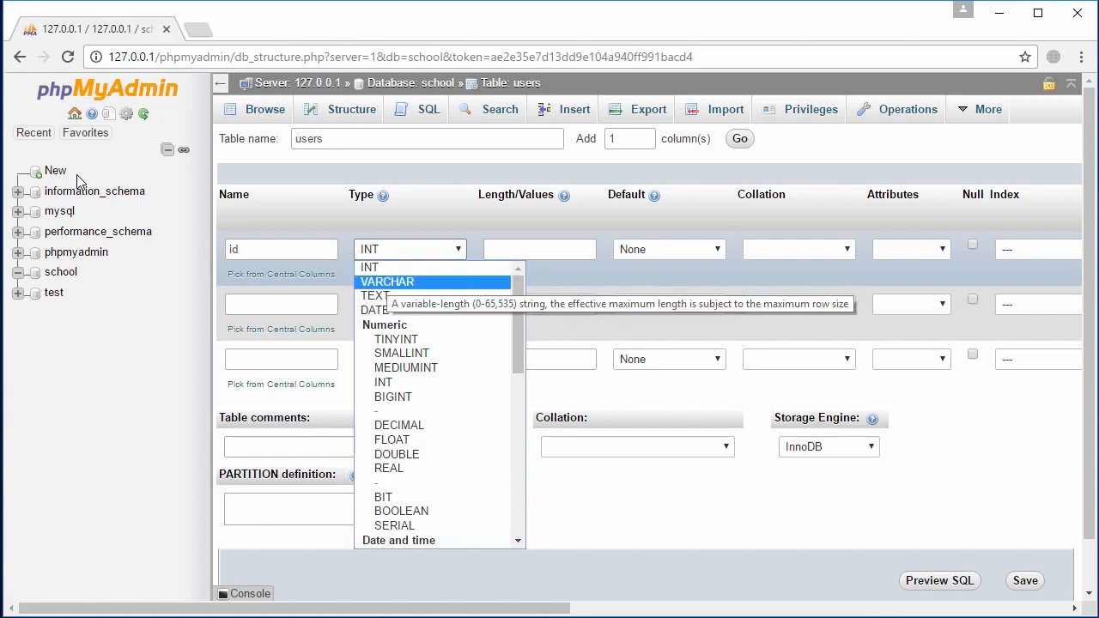
key("Down")
key("Down")
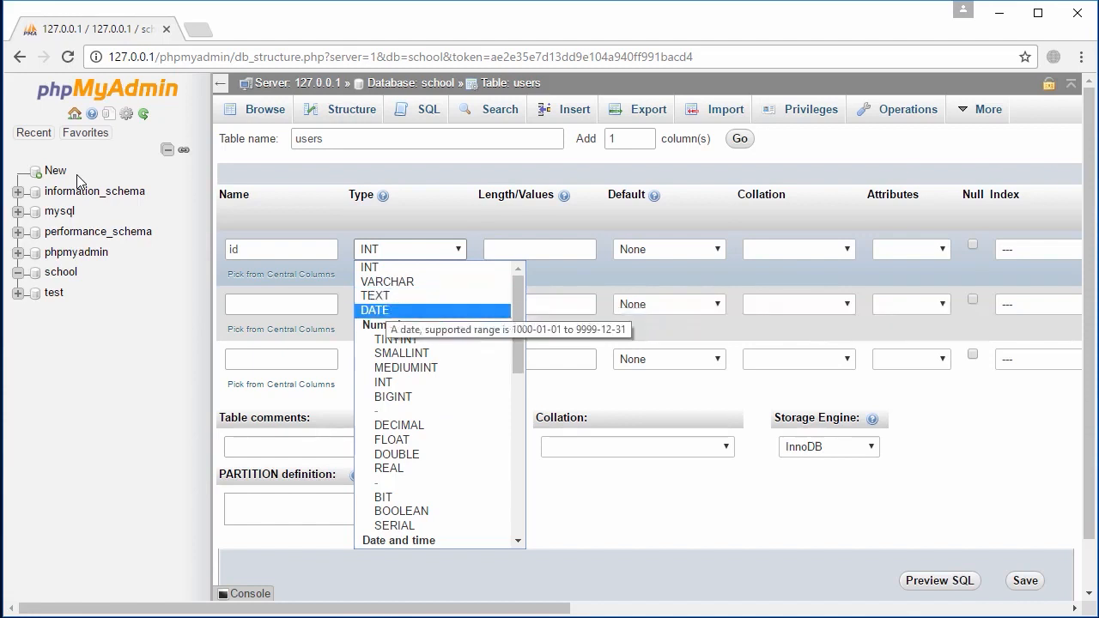
key("d")
key("Up")
key("Up")
key("Up")
key("Up")
key("Up")
key("Up")
key("Up")
key("Up")
key("Up")
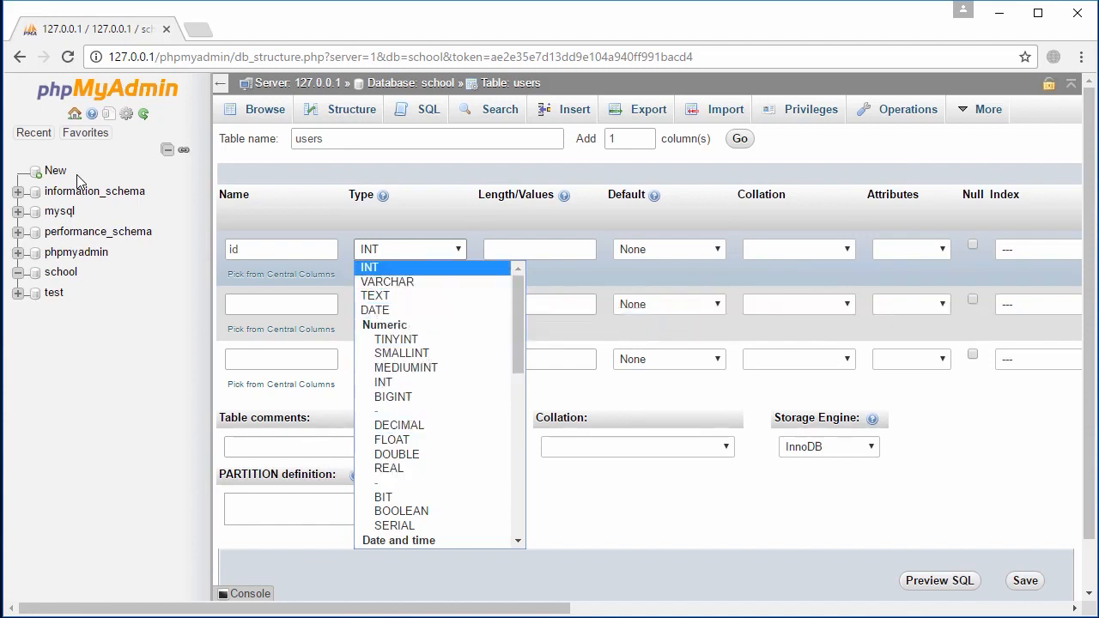
key("Down")
key("Up")
key("Return")
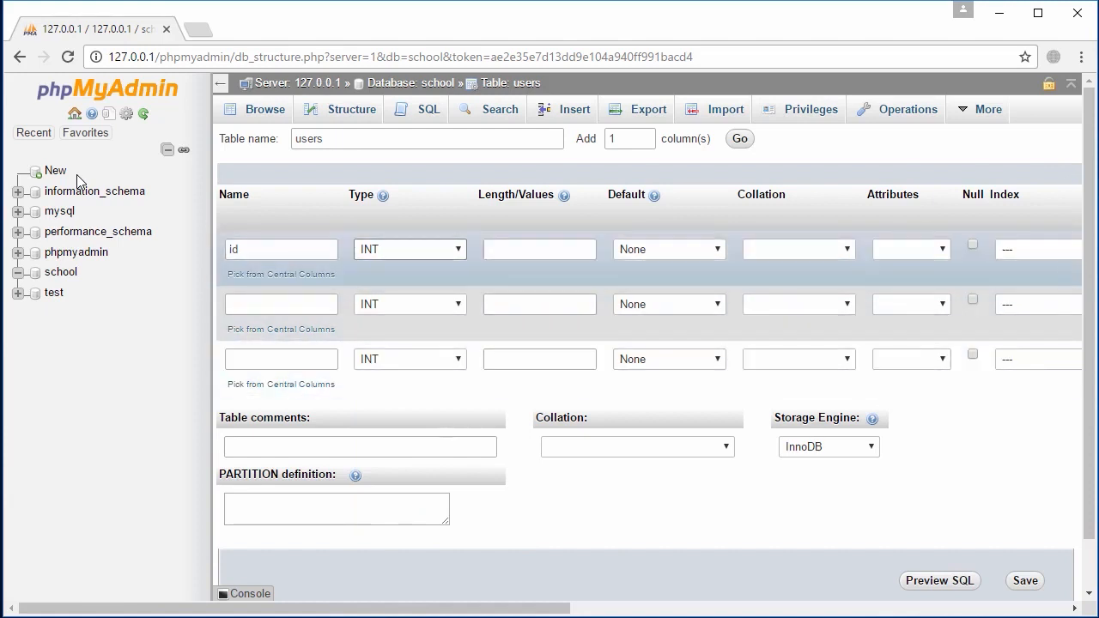
Name the other two columns 'email' and 'password' and set both types to TEXT
key("Tab")
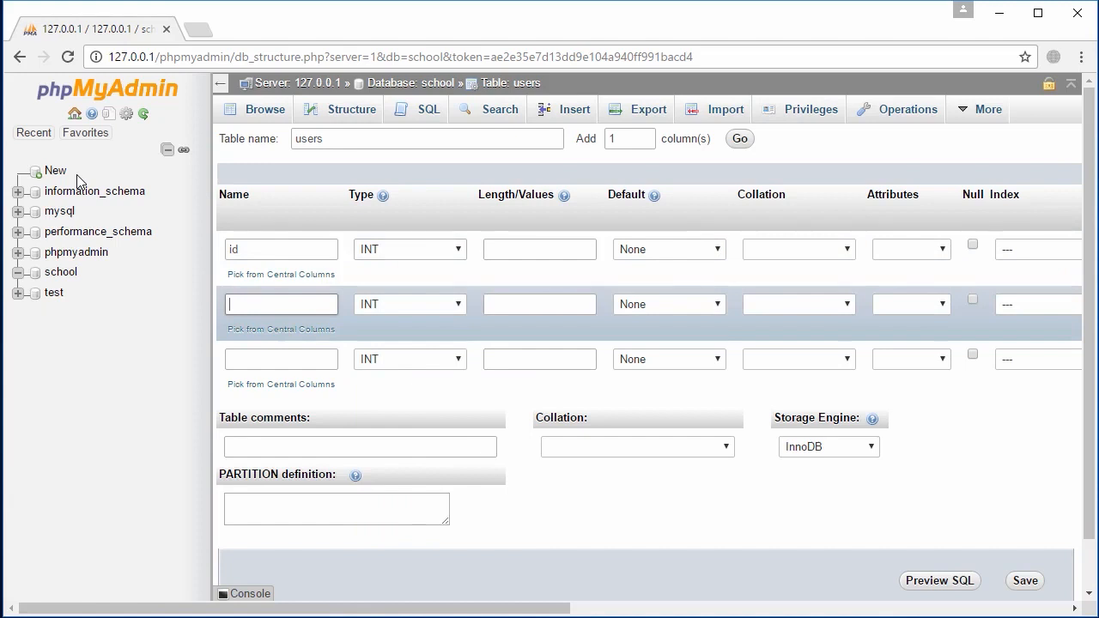
type("email")
key("Tab")
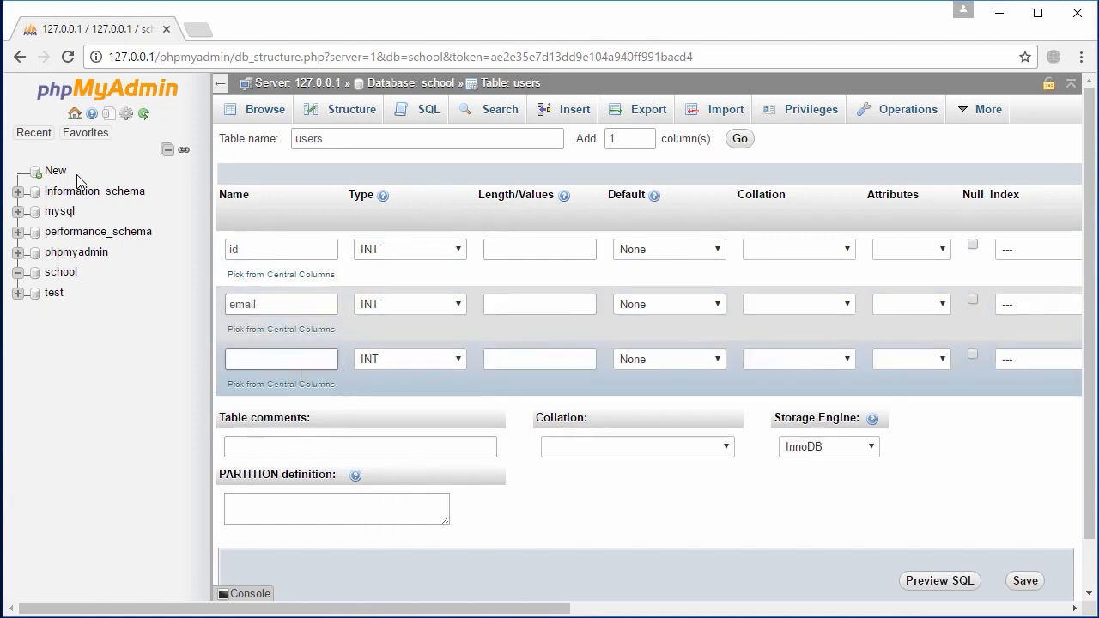
type("password")
left_click(409, 304)
left_click(380, 349)
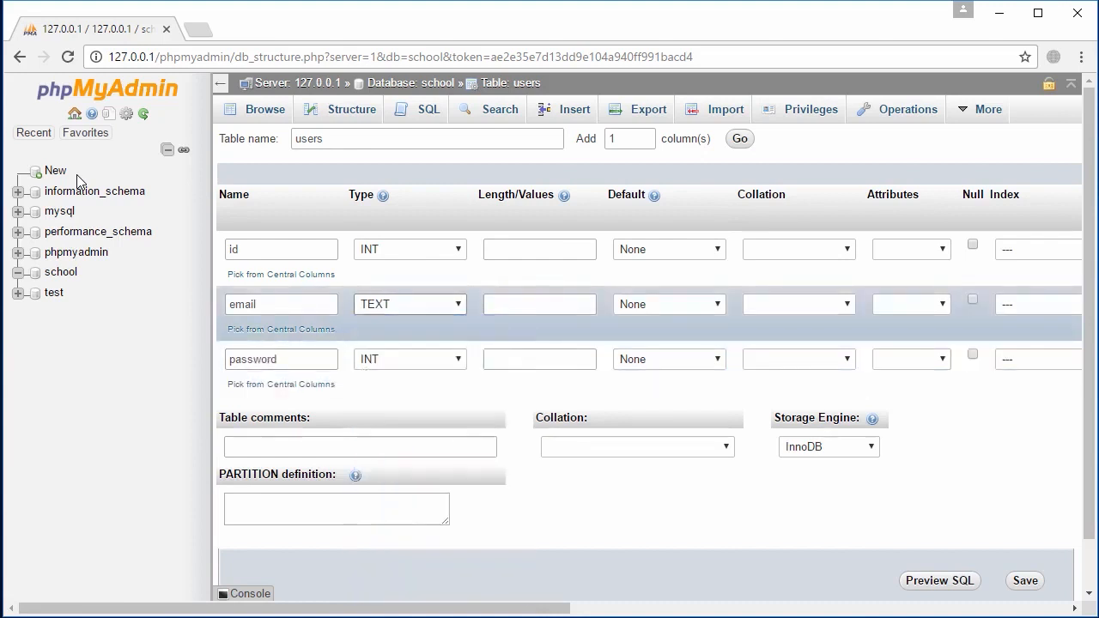
left_click(410, 359)
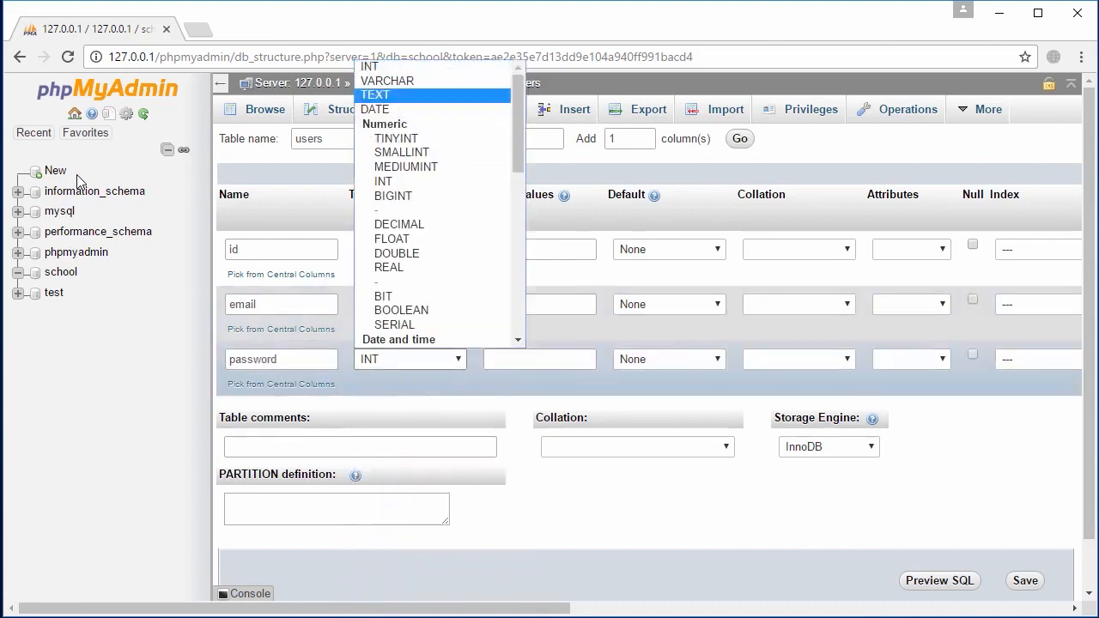
key("Return")
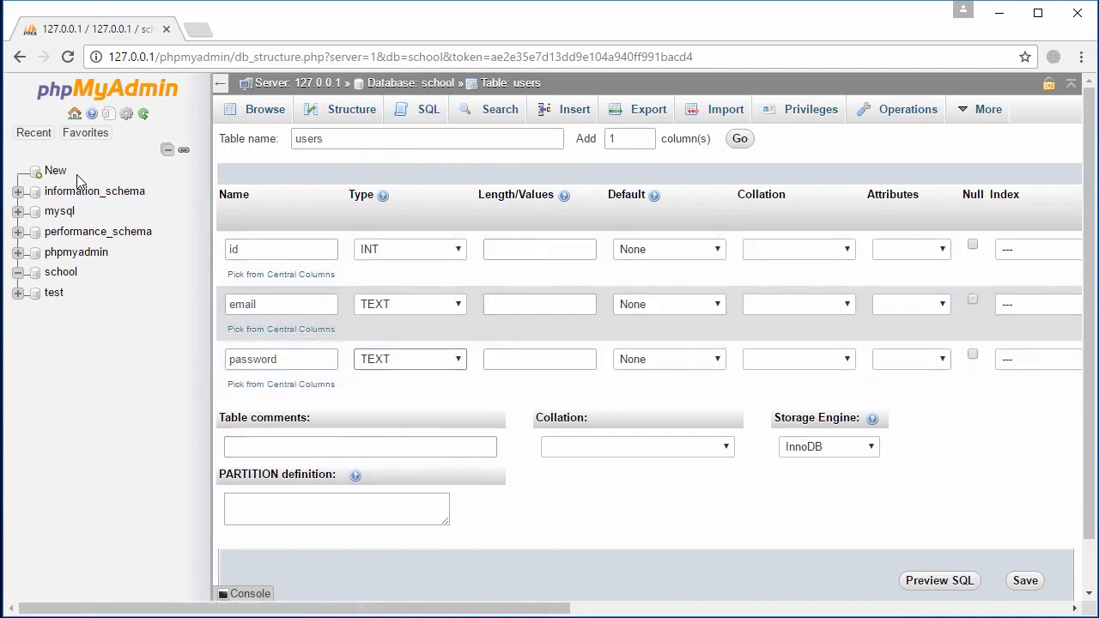
Set the id column's index to PRIMARY and confirm it
scroll(76, 174, "right", 2)
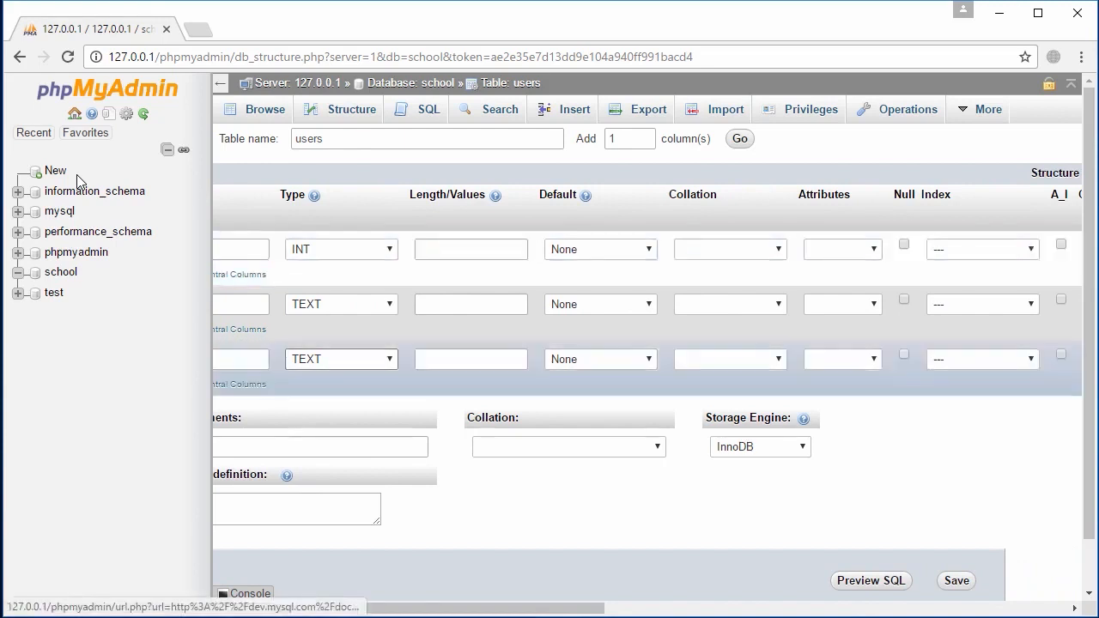
left_click(982, 249)
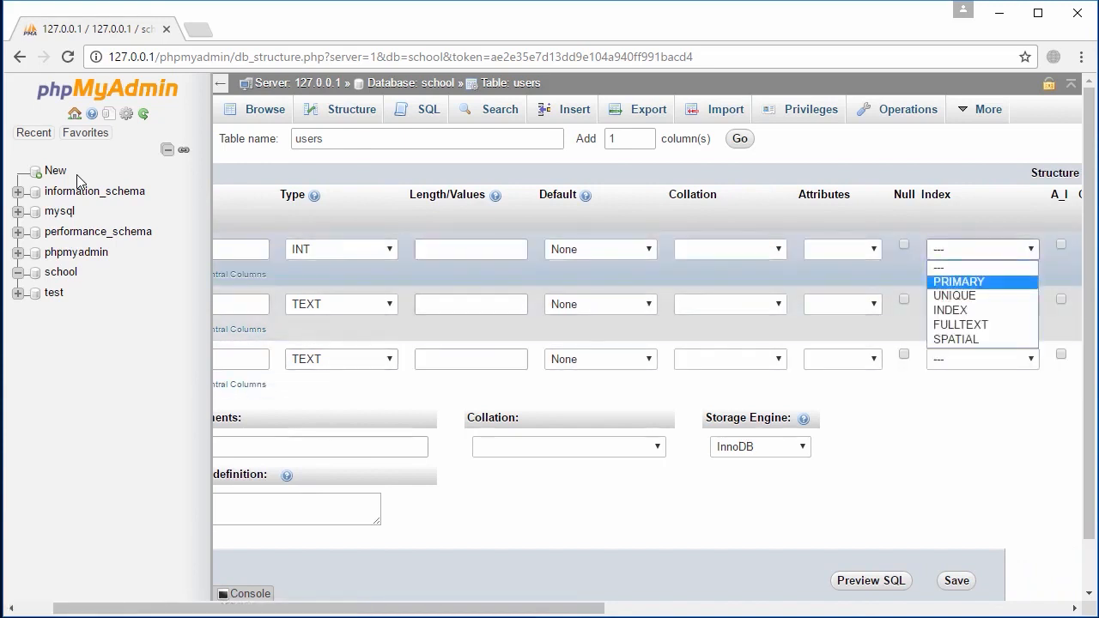
left_click(958, 280)
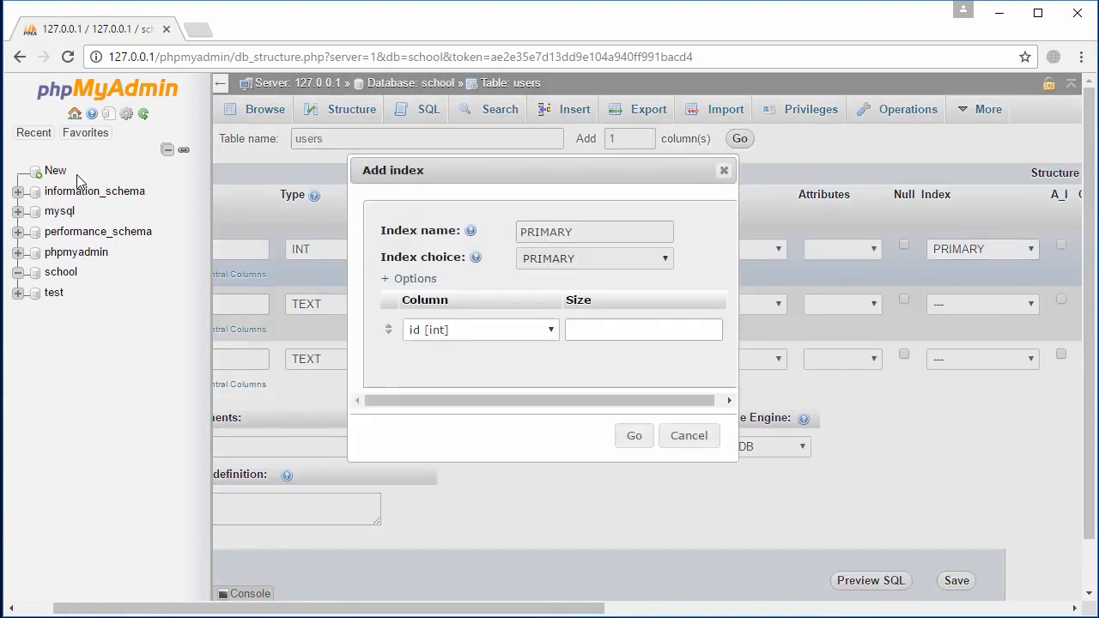
left_click(633, 436)
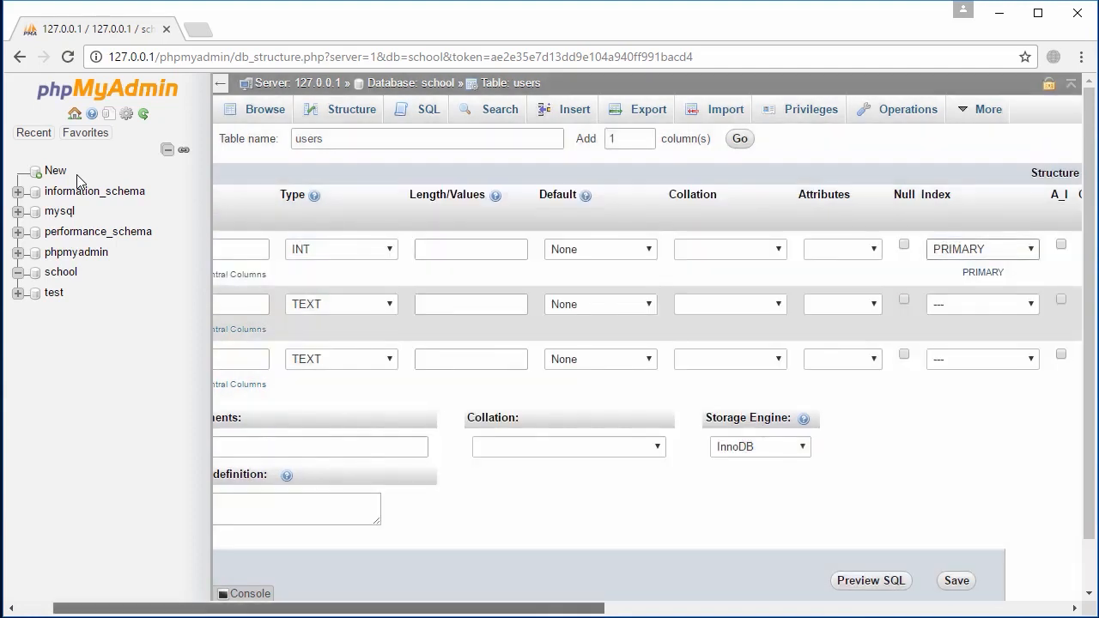
Enable auto-increment (A_I) on the id column
left_click_drag(328, 608, 295, 608)
double_click(233, 250)
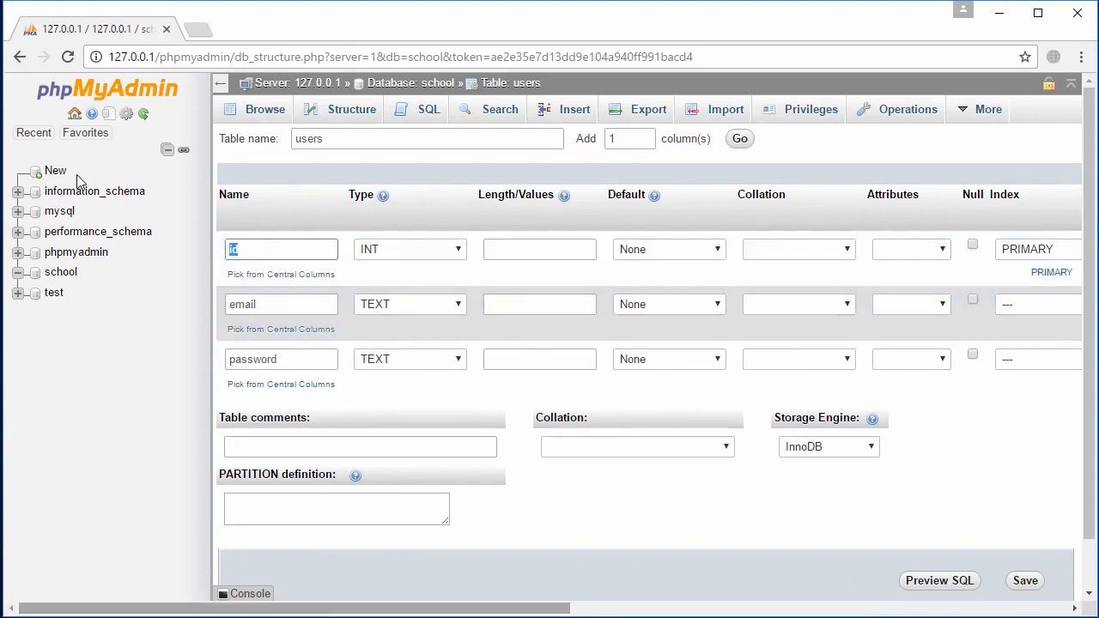
mouse_move(294, 608)
left_mouse_down()
mouse_move(334, 608)
mouse_move(295, 607)
left_mouse_up()
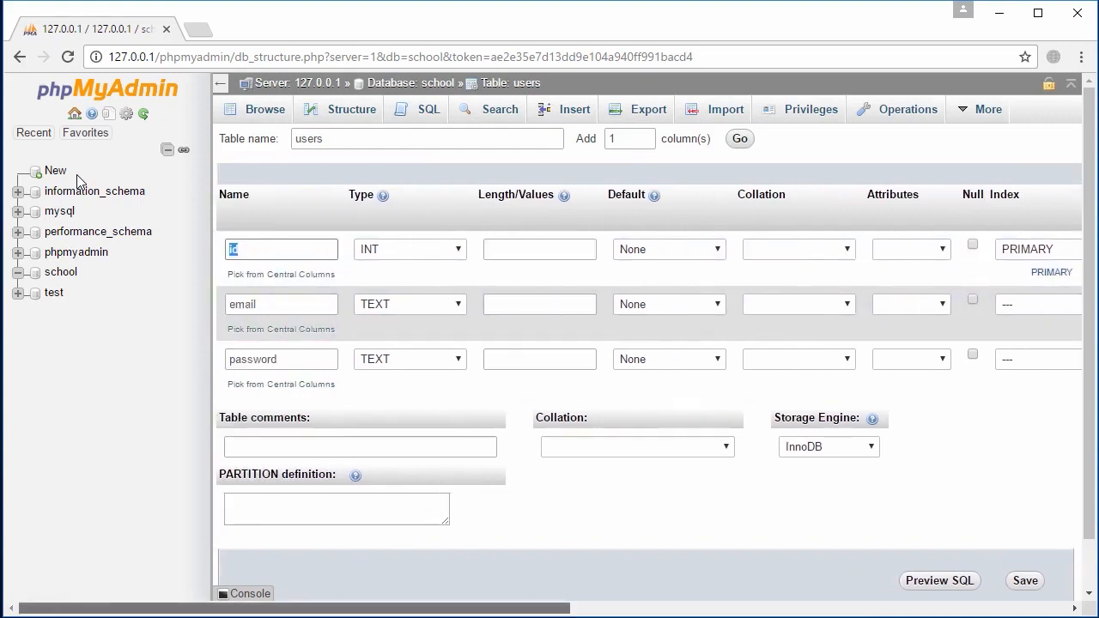
scroll(77, 180, "right", 1)
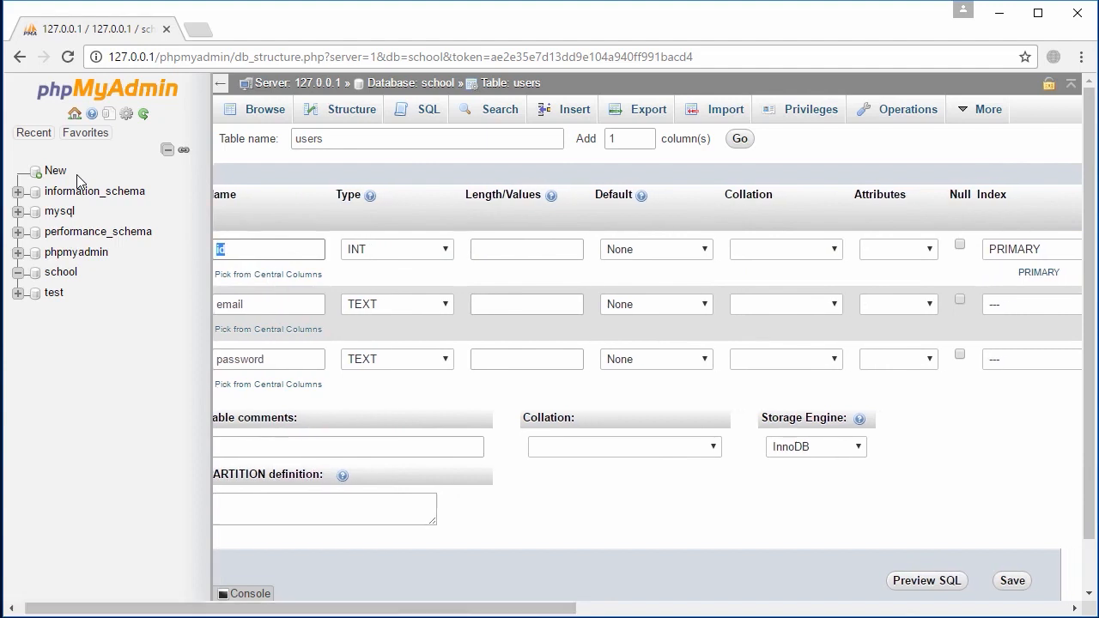
scroll(77, 174, "right", 6)
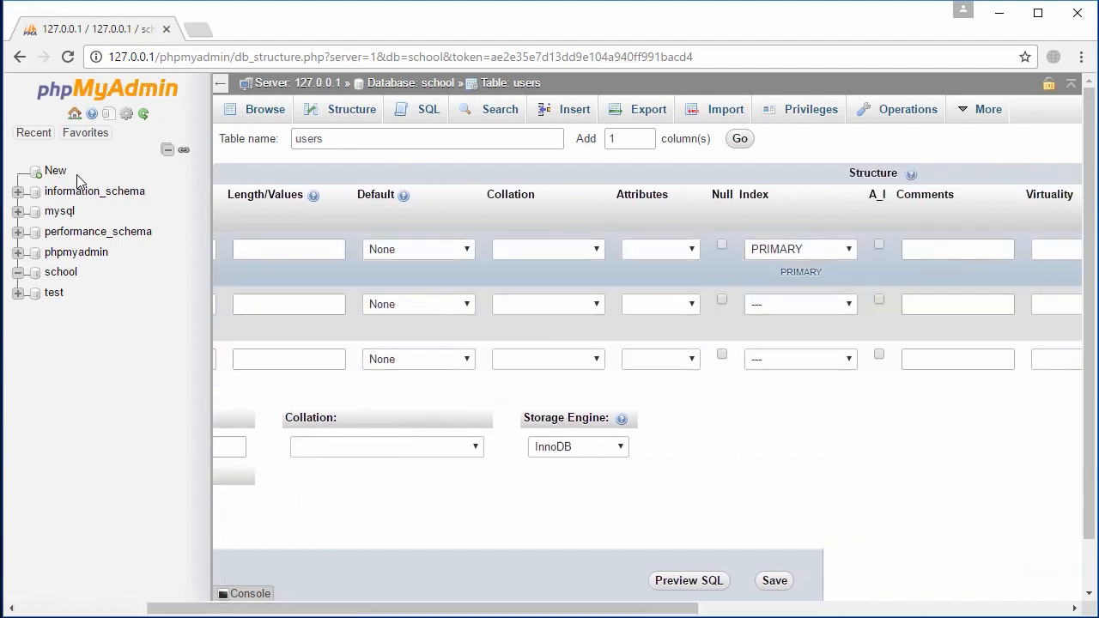
key("space")
scroll(76, 175, "left", 6)
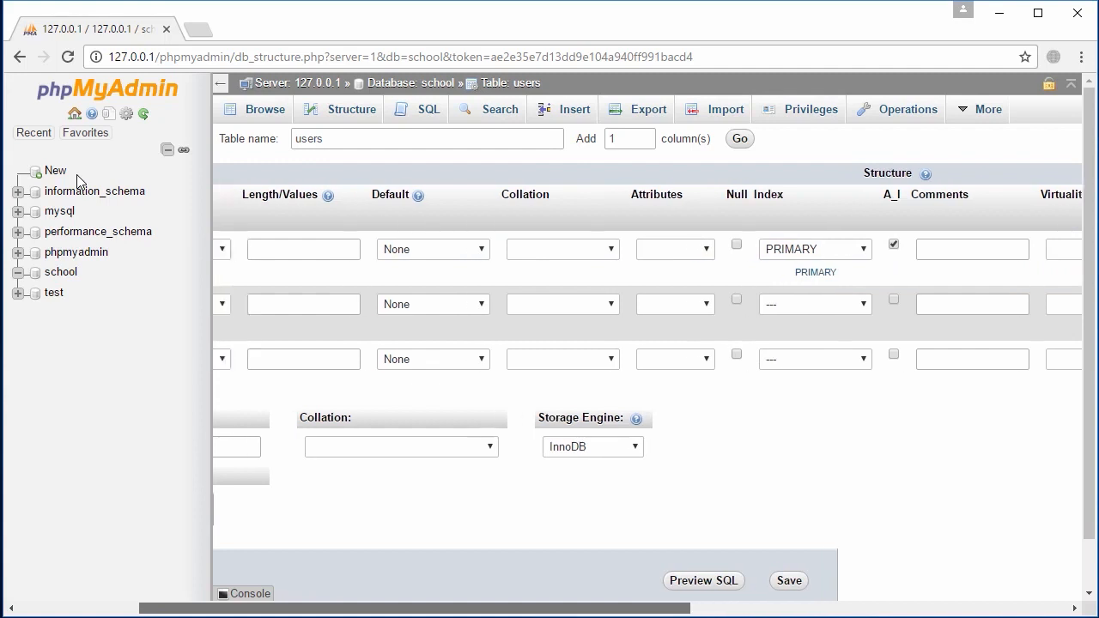
key("shift+Tab")
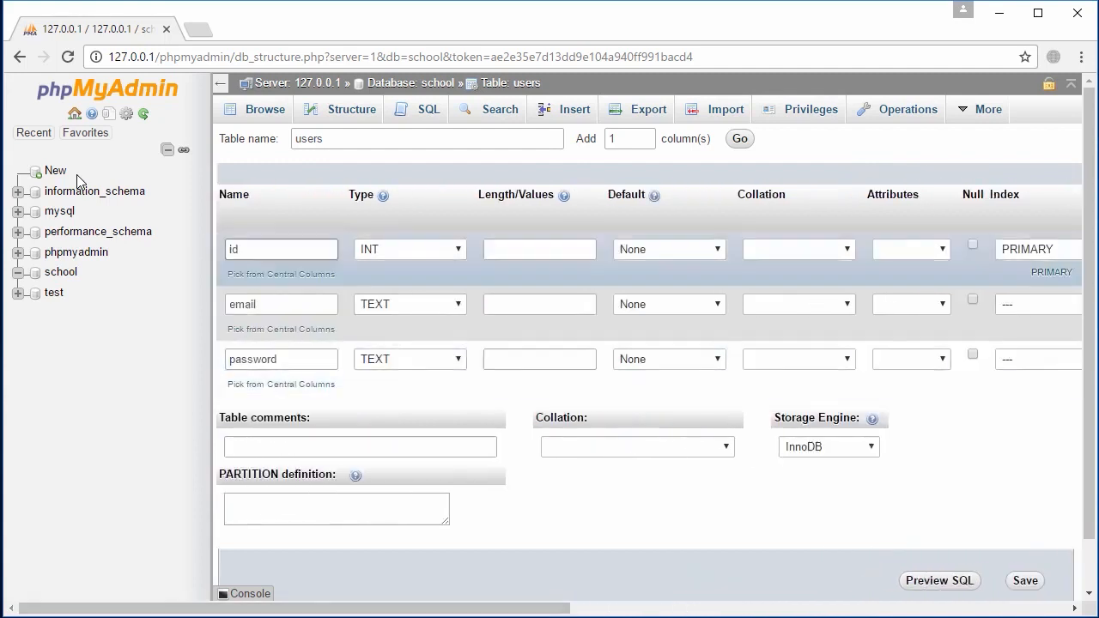
Review the id, email and password column names in the users table form
key("ctrl+a")
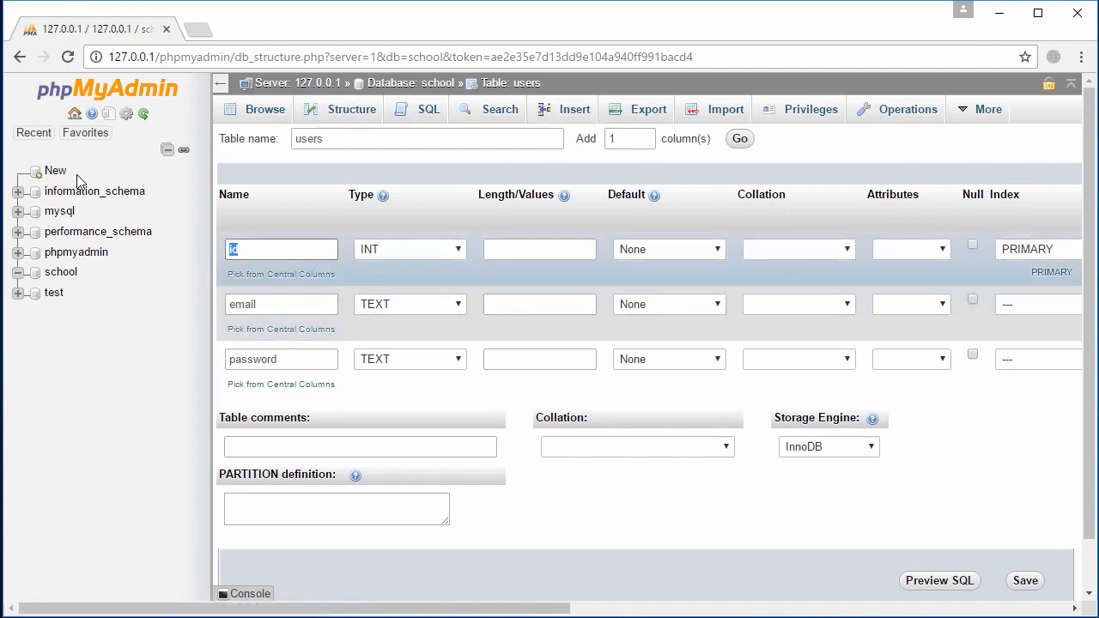
key("ctrl+Down")
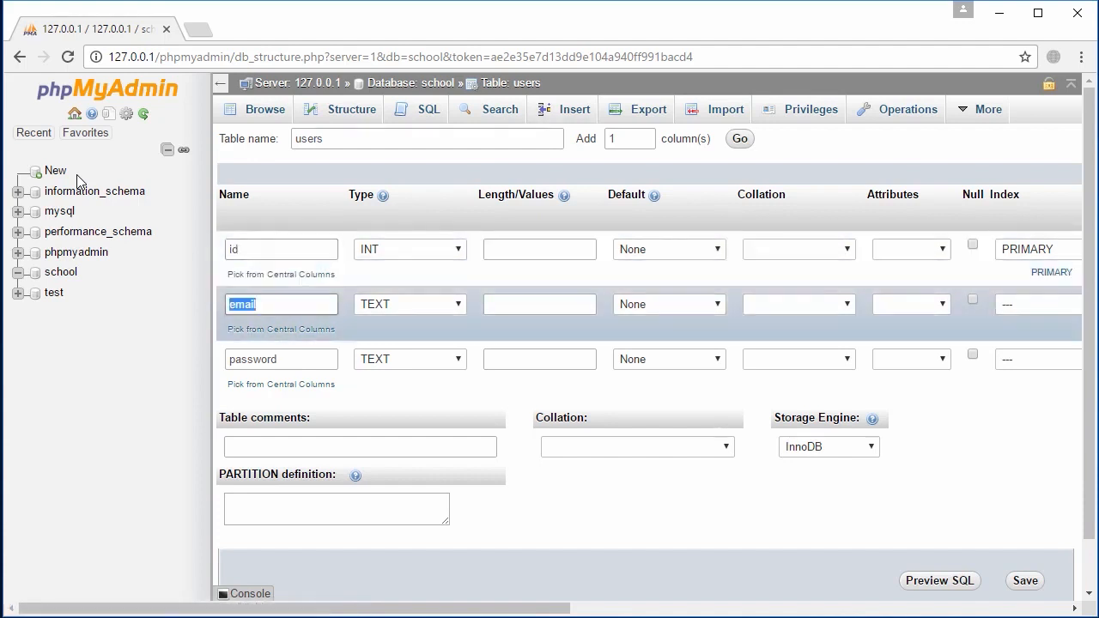
key("ctrl+Down")
key("ctrl+Down")
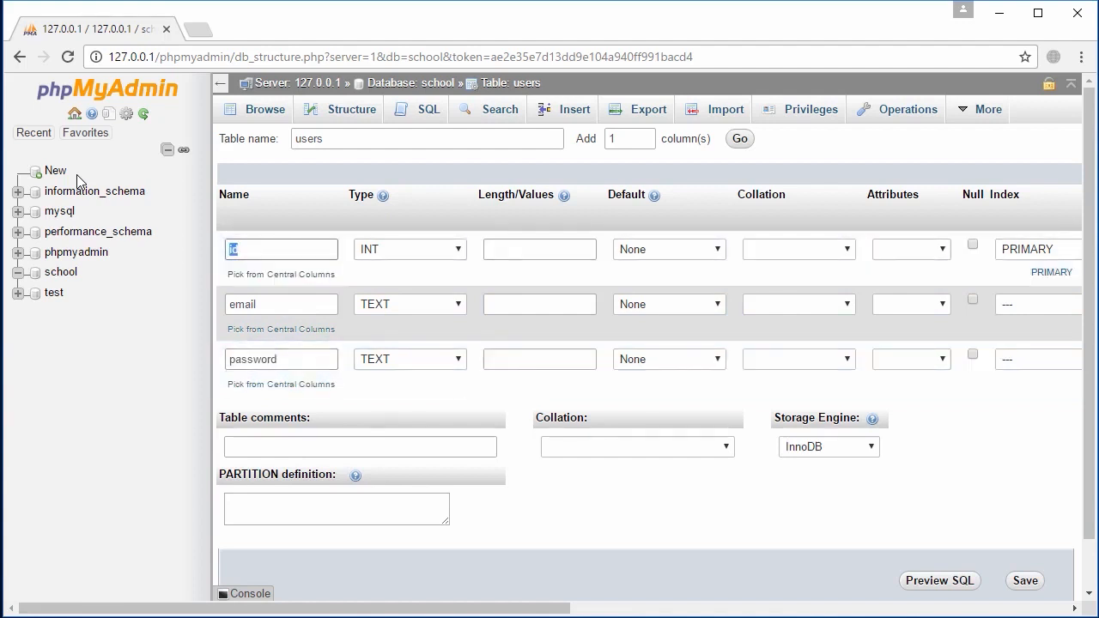
key("ctrl+Down")
key("ctrl+Up")
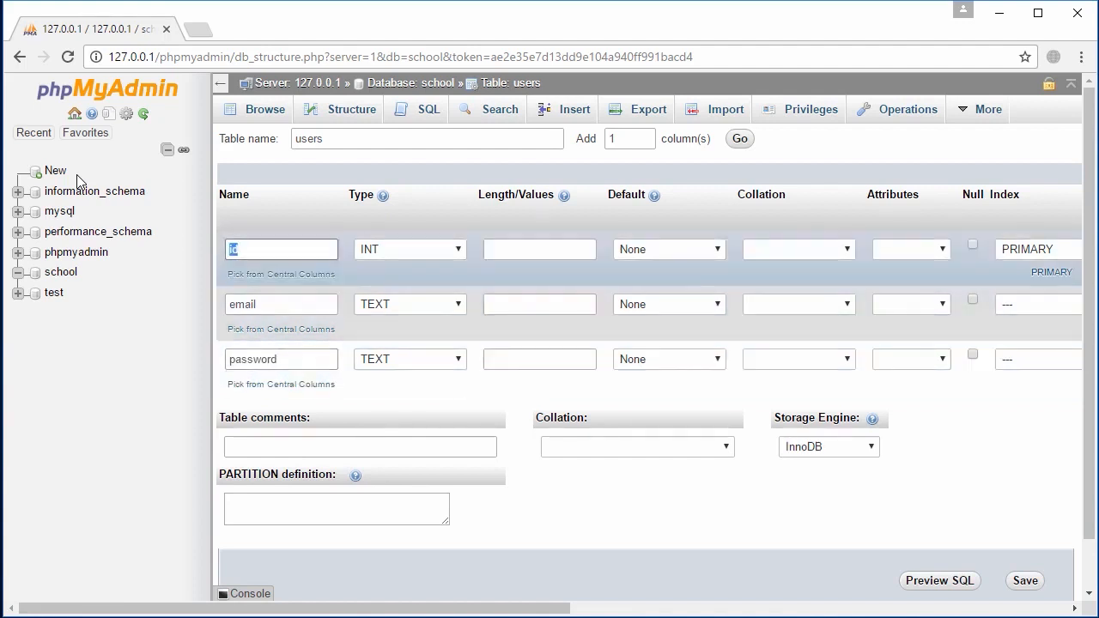
key("Right")
key("ctrl+Down")
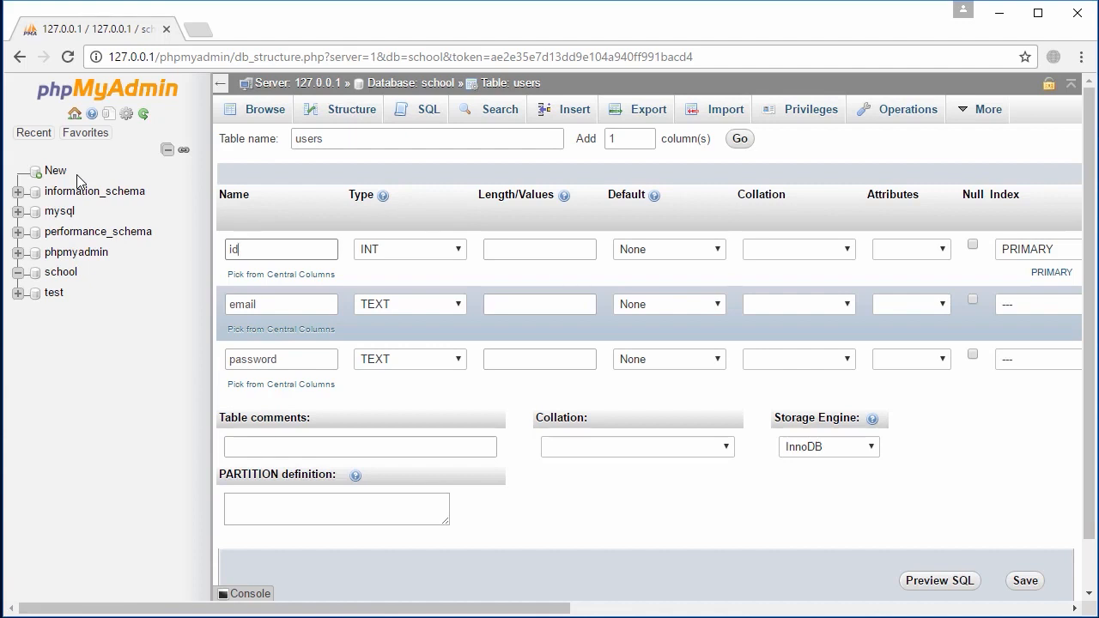
key("ctrl+Up")
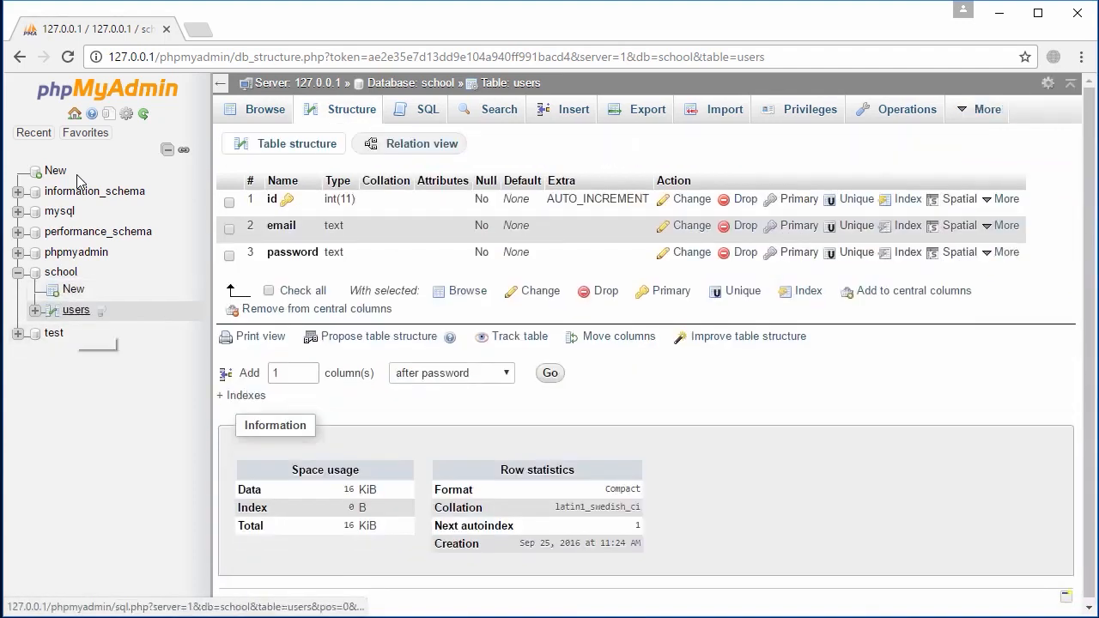
Browse the empty users table, toggle Check all on its columns, and move on to the Insert tab
left_click(52, 310)
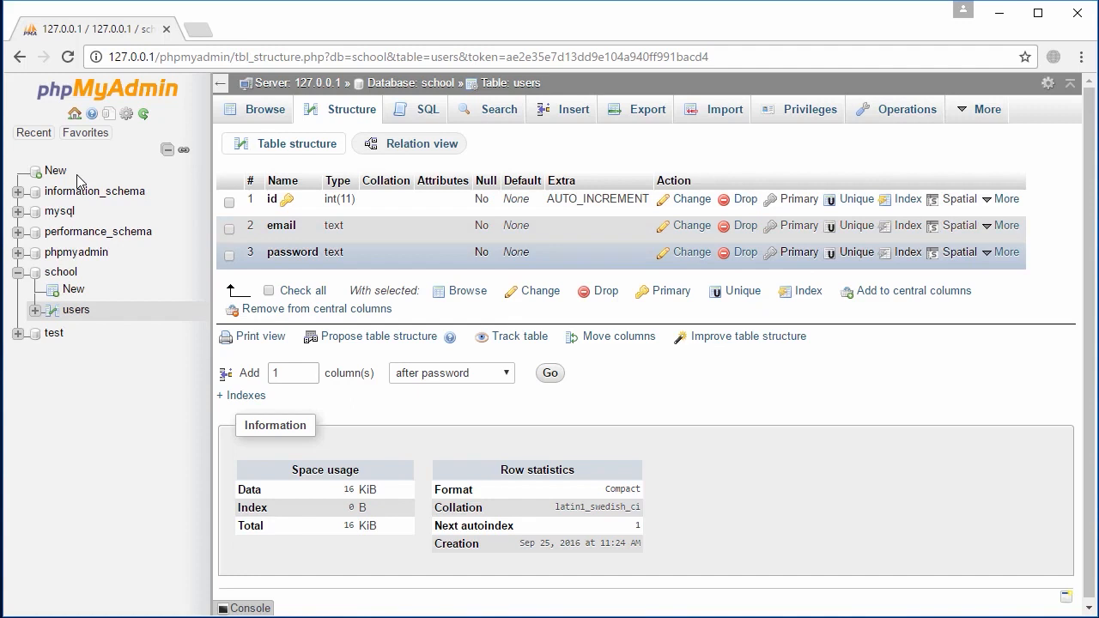
left_click(269, 290)
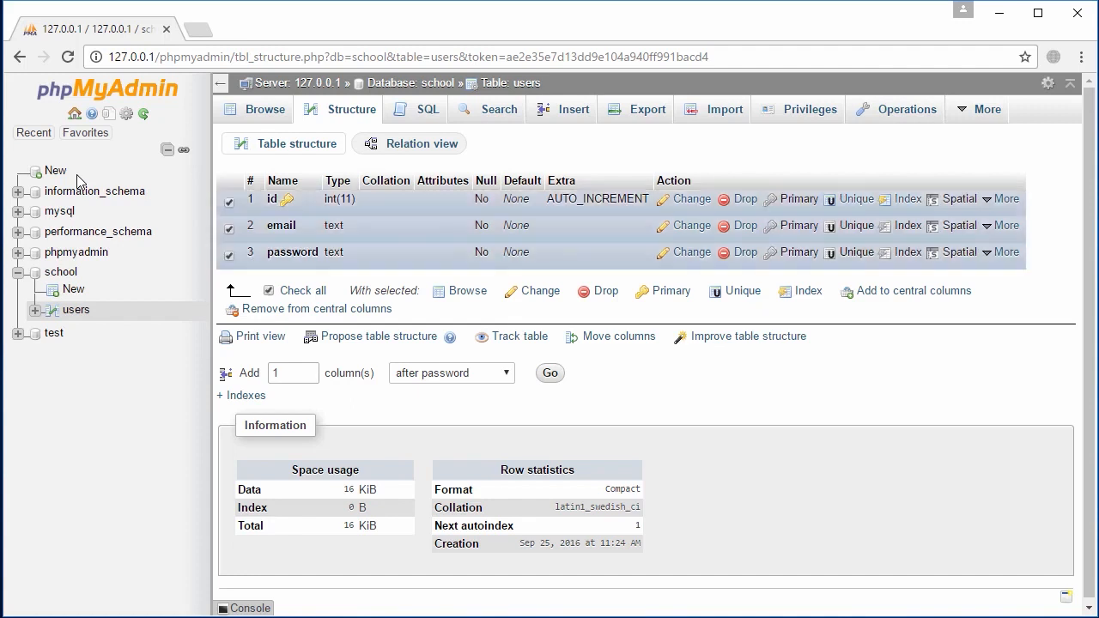
left_click(269, 290)
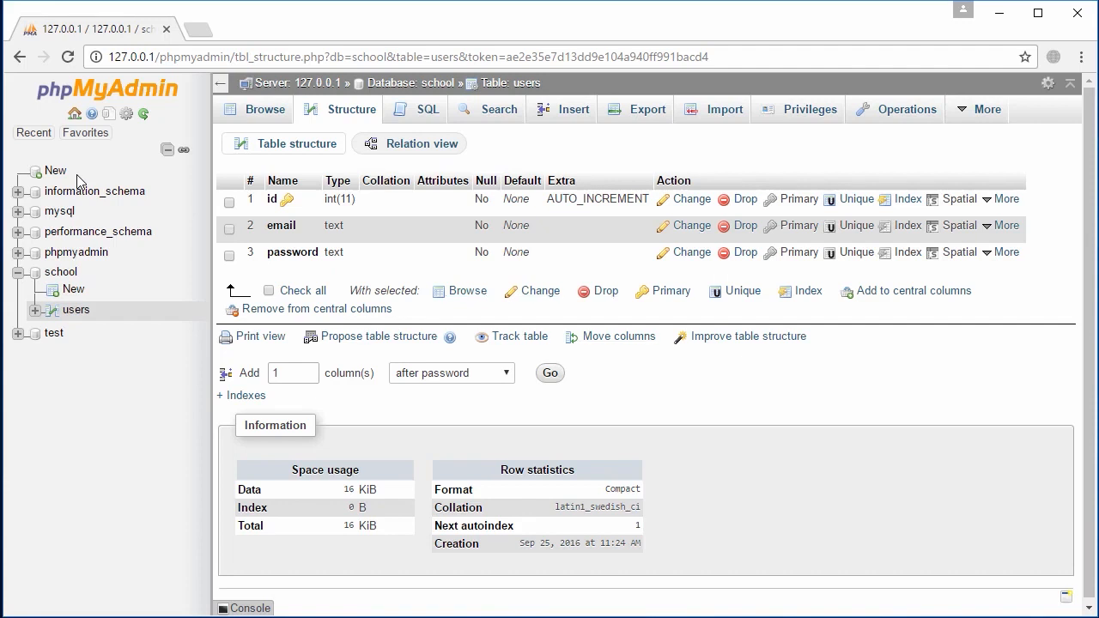
left_click(78, 180)
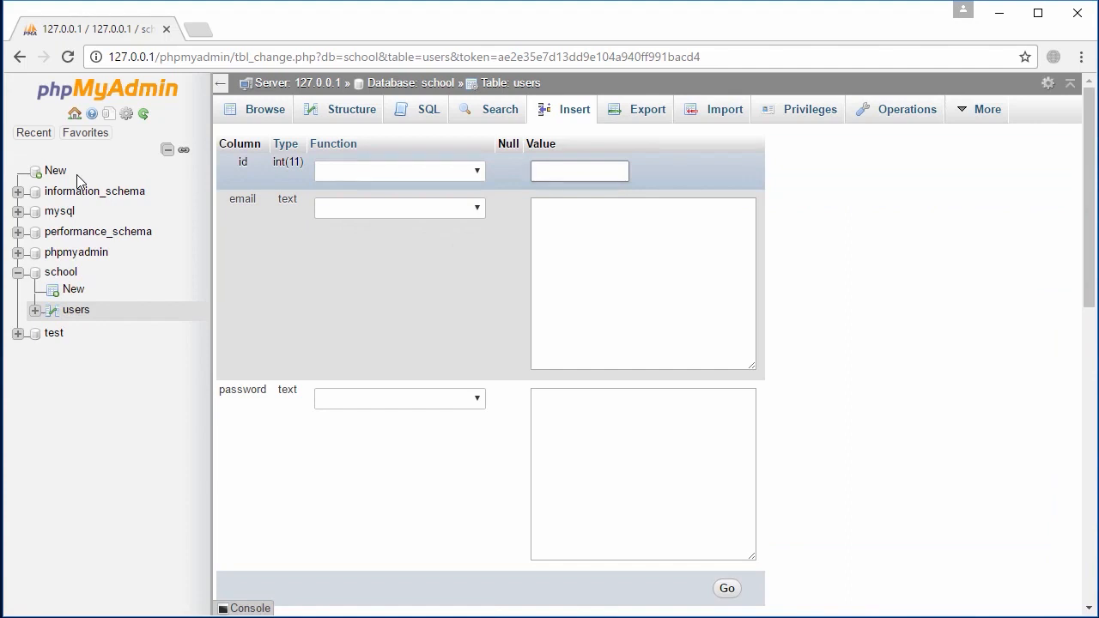
Fill the first new row with an e-mail address and a password
key("Tab")
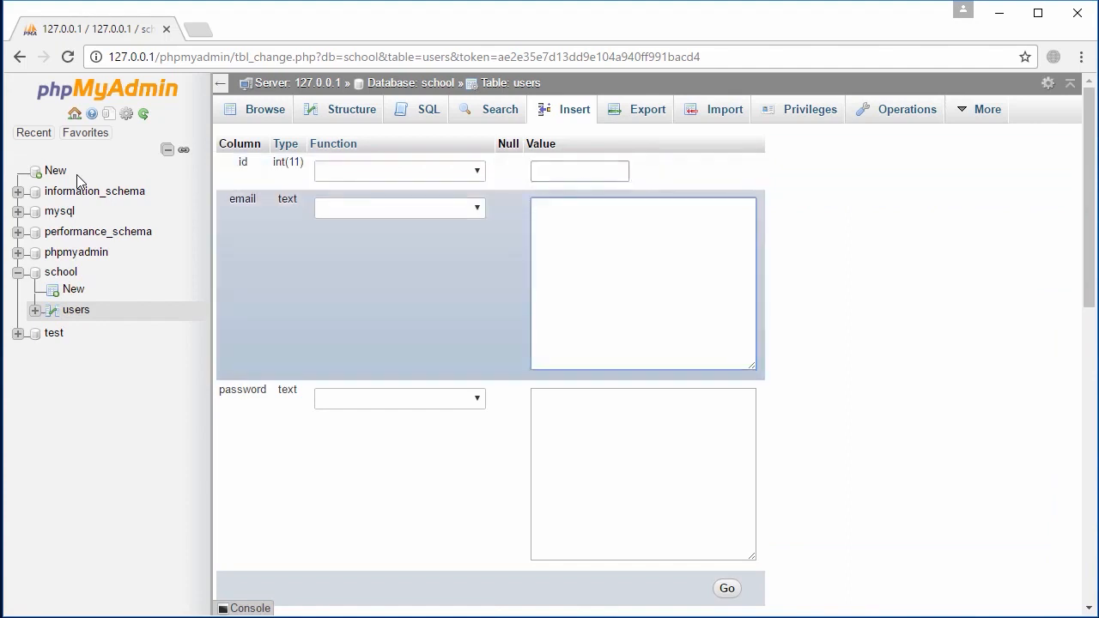
key("Tab")
type("12345")
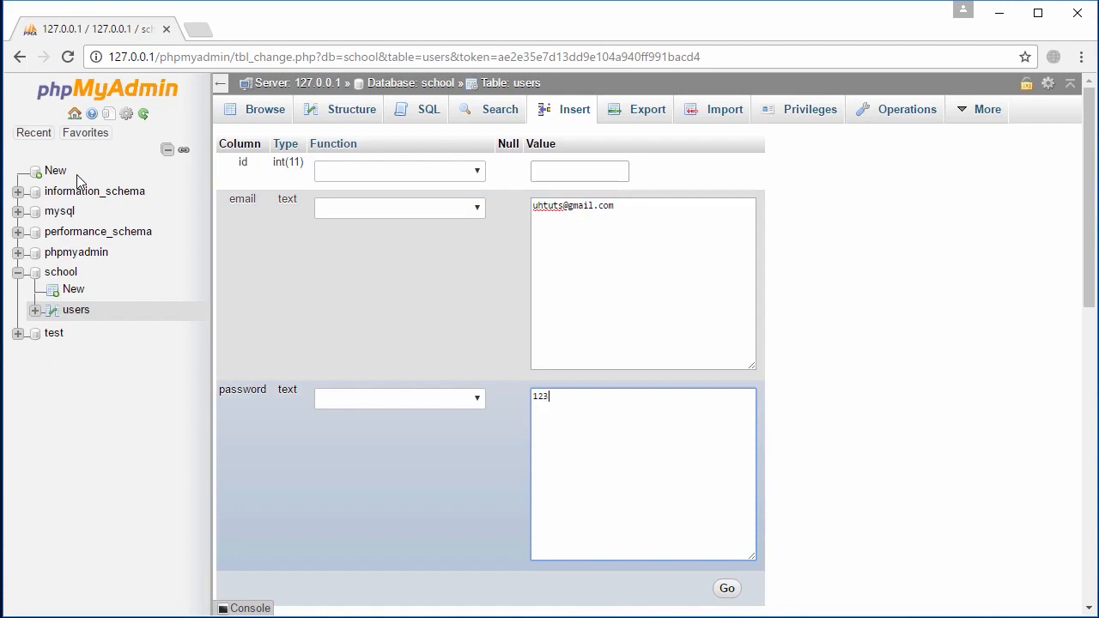
key("BackSpace")
key("BackSpace")
type("45")
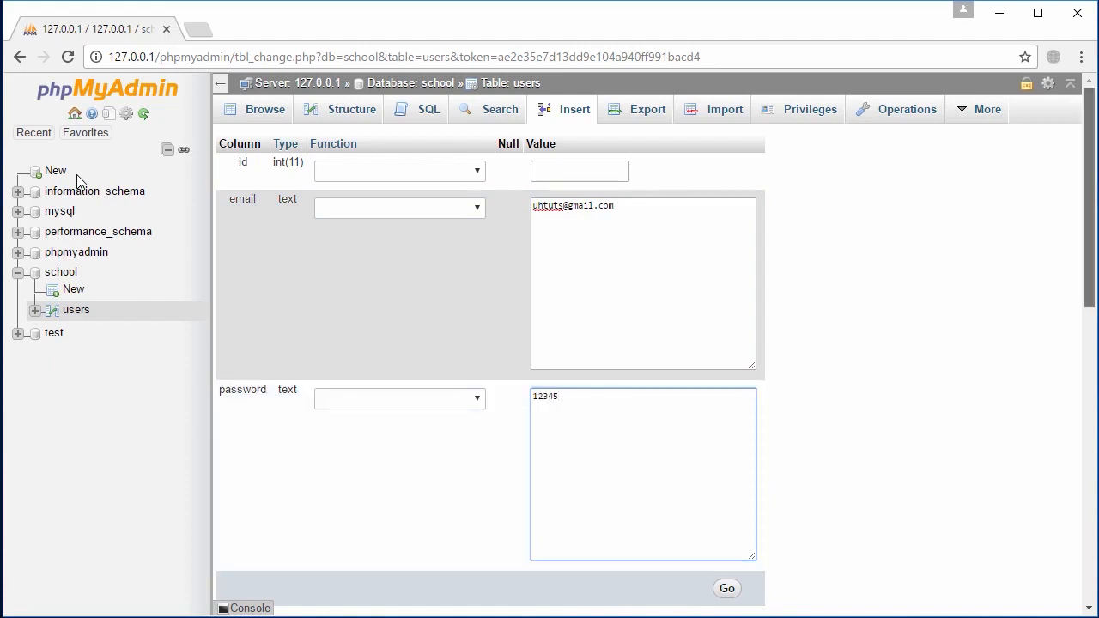
Fill the second new row with another e-mail address and password
scroll(76, 181, "down", 5)
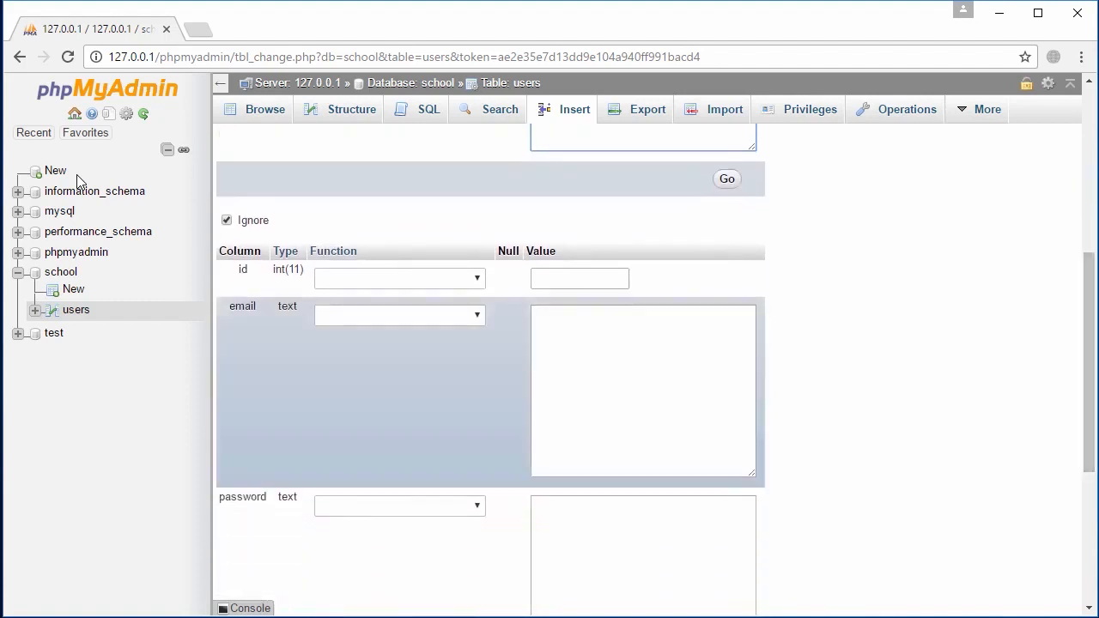
key("Tab")
key("Tab")
key("Tab")
key("Tab")
key("Tab")
key("Tab")
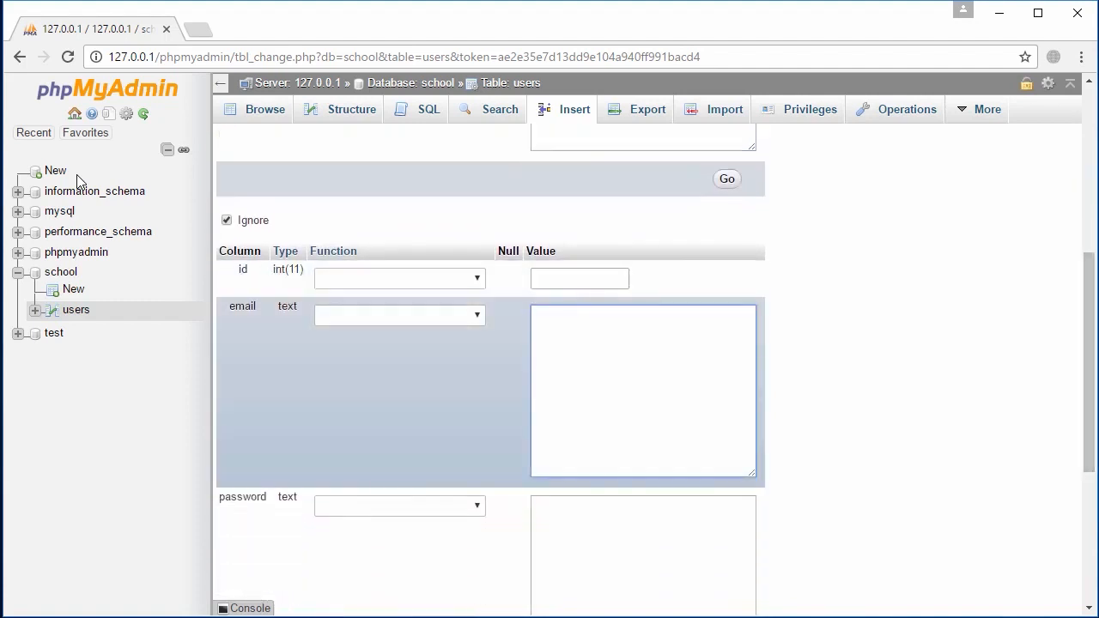
key("Tab")
key("Tab")
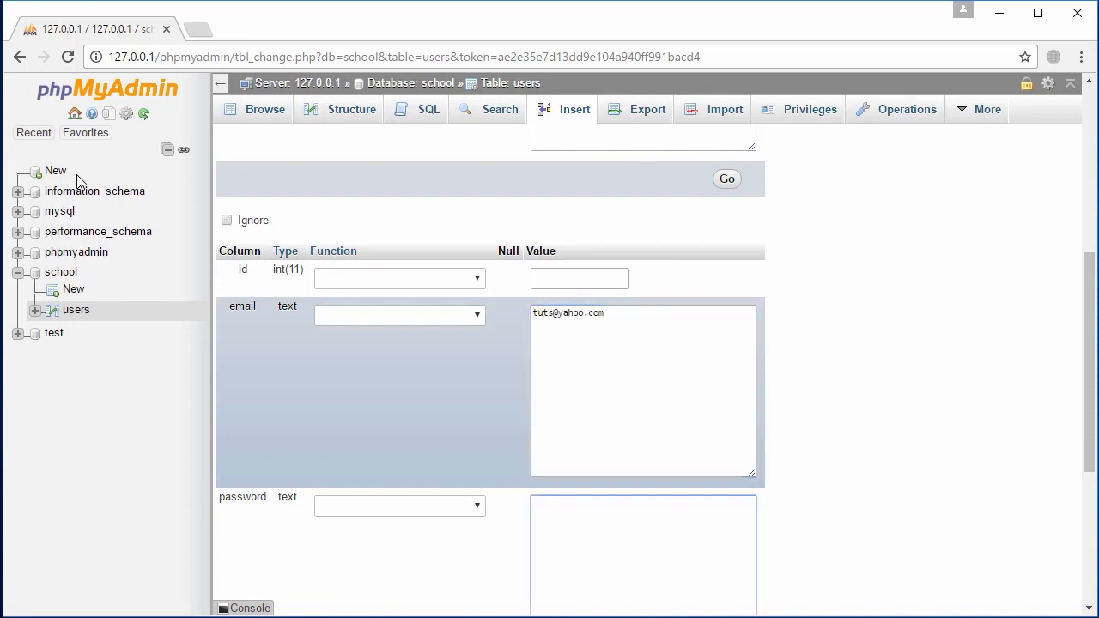
type("4321")
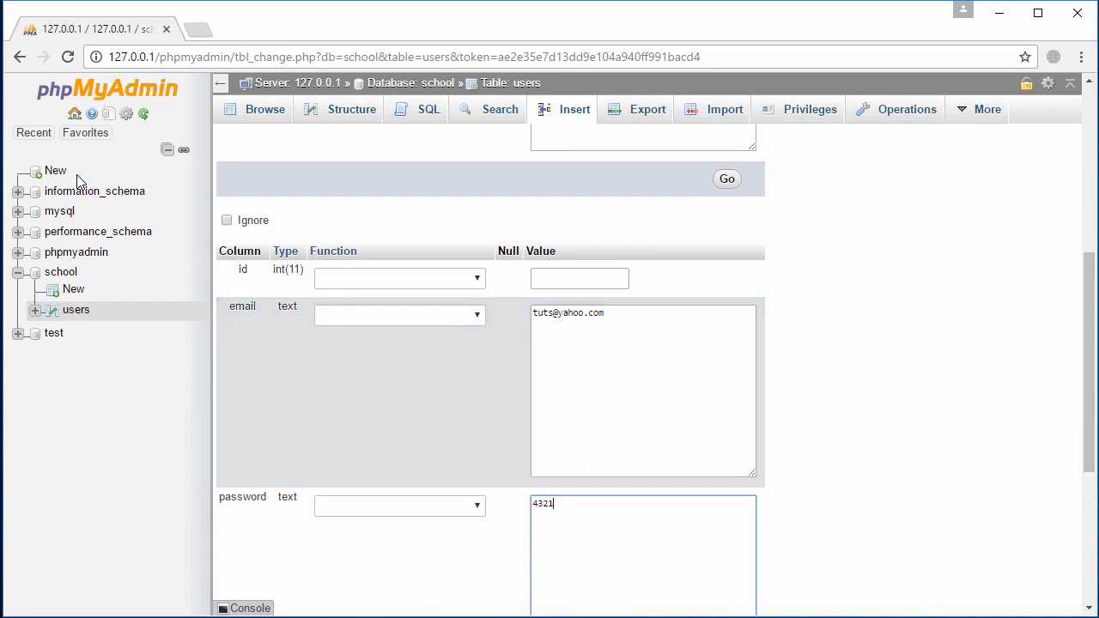
Keep the row count at 2 and submit both rows to the users table
scroll(77, 180, "down", 4)
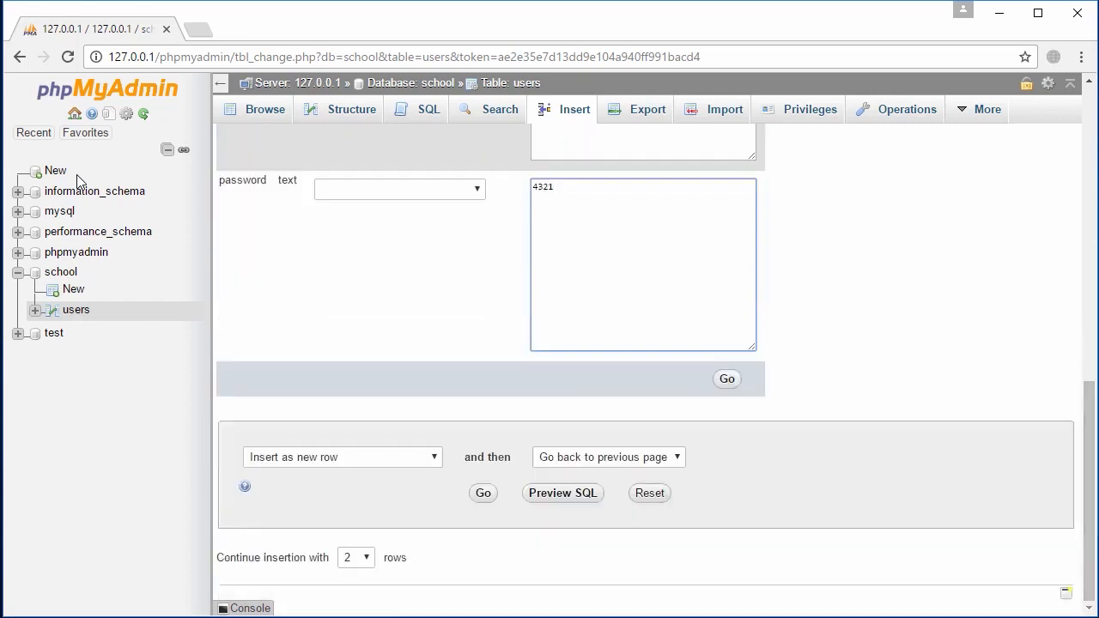
left_click(357, 558)
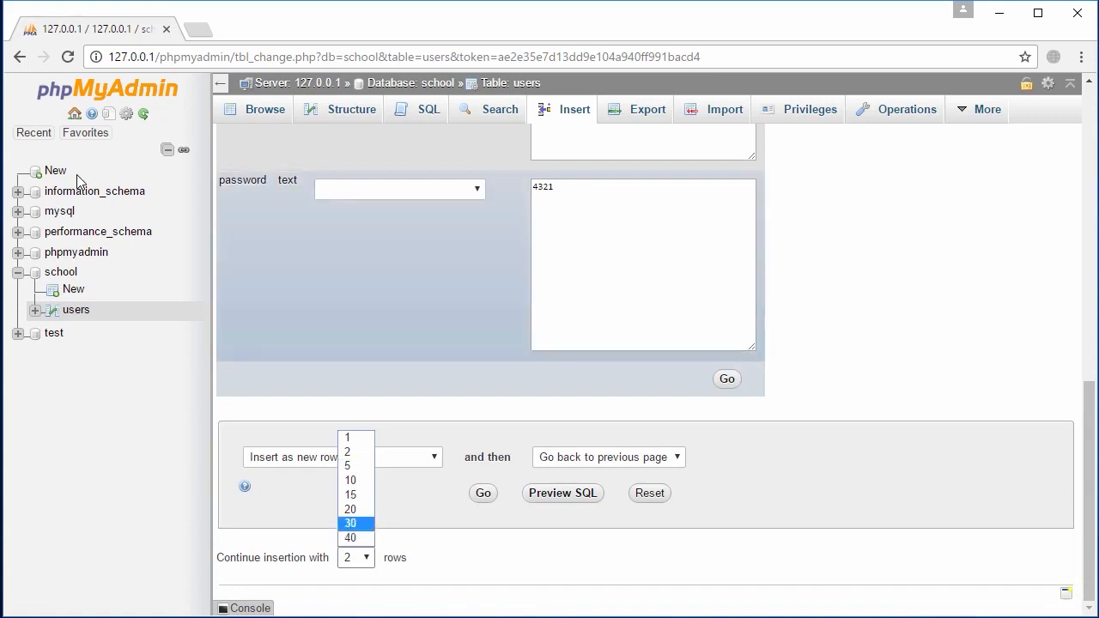
key("Escape")
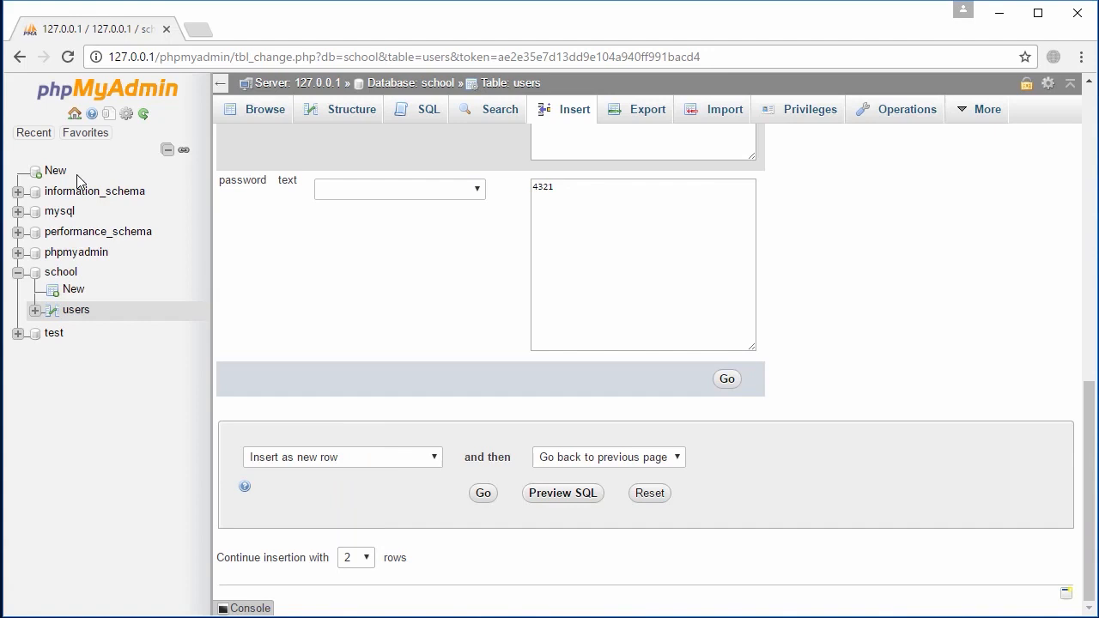
key("Return")
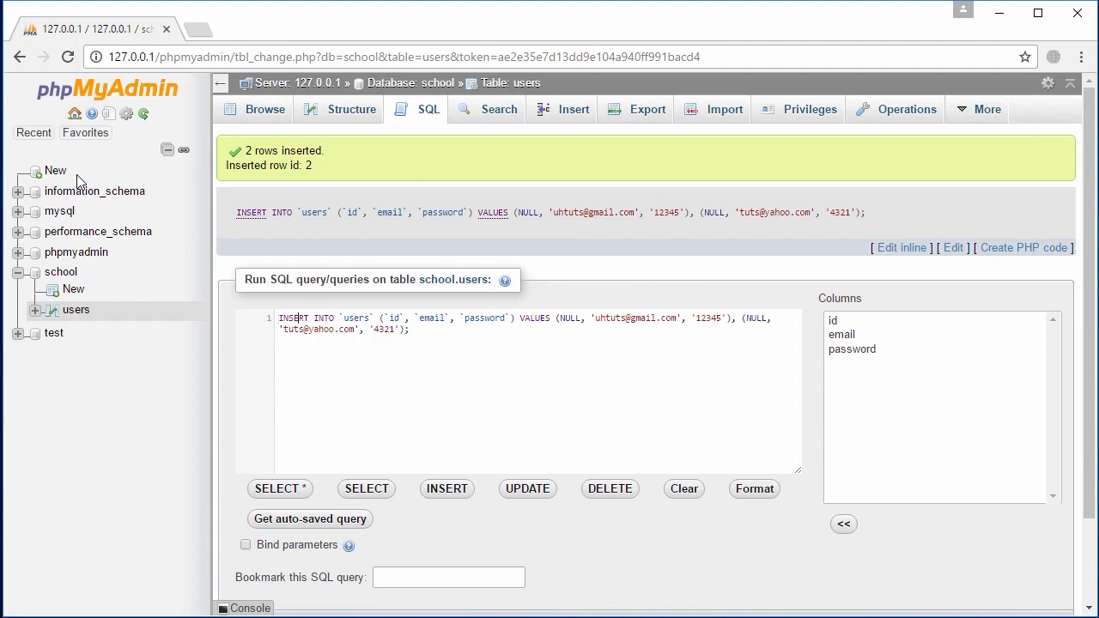
Walk through the generated INSERT query, highlighting the users table name, id column, NULL value and VALUES
key("ctrl+a")
key("Right")
key("ctrl+Home")
key("ctrl+Right")
key("ctrl+Right")
key("Right")
key("Right")
key("ctrl+shift+Right")
key("Right")
key("Right")
key("Right")
key("Right")
key("Right")
key("ctrl+shift+Right")
key("ctrl+Right")
key("ctrl+Right")
key("ctrl+Right")
key("ctrl+Right")
key("ctrl+Right")
key("ctrl+Right")
key("ctrl+Right")
key("ctrl+Right")
key("ctrl+Right")
key("ctrl+shift+Right")
key("ctrl+Left")
key("ctrl+Left")
key("ctrl+Left")
key("ctrl+shift+Right")
key("ctrl+Right")
Highlight the e-mail and second NULL id values, then browse users showing rows 1 and 2
key("ctrl+Left")
key("ctrl+shift+Right")
key("Left")
key("ctrl+Right")
key("ctrl+Right")
key("ctrl+Right")
key("ctrl+Right")
key("ctrl+Right")
key("ctrl+Right")
key("ctrl+Right")
key("ctrl+Right")
key("ctrl+Right")
key("ctrl+Right")
key("ctrl+shift+Right")
key("ctrl+Right")
left_click(76, 310)
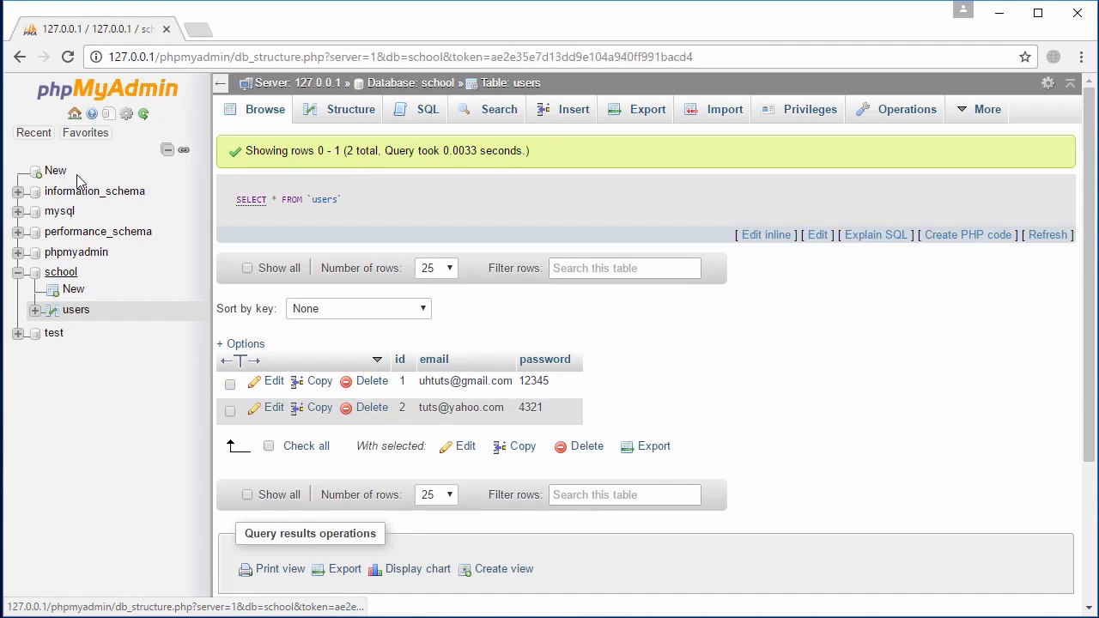
left_click(60, 271)
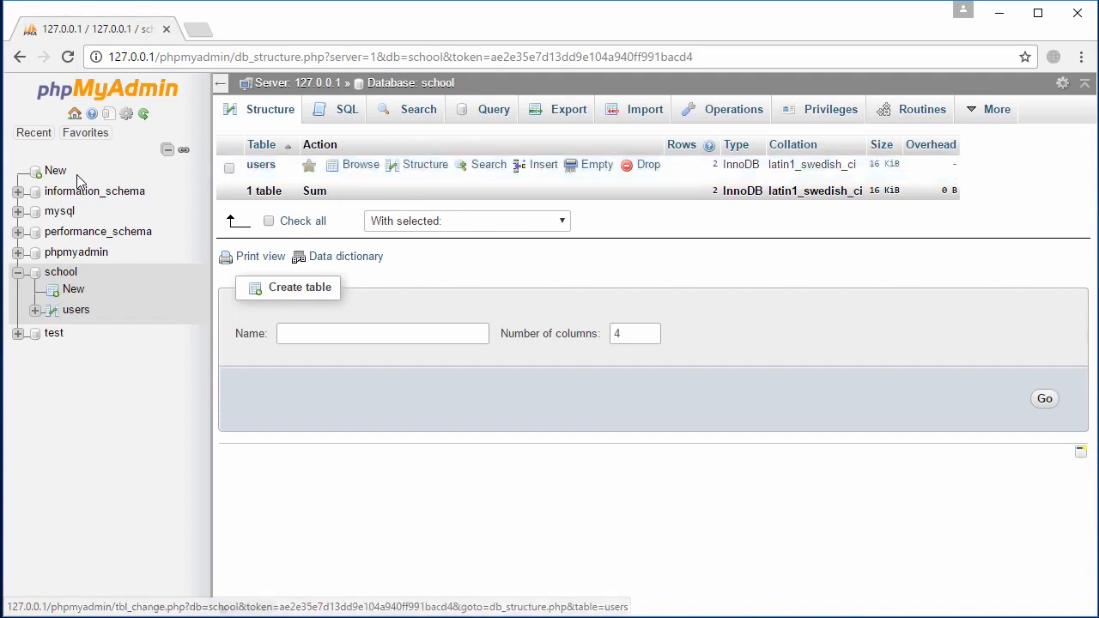
left_click(425, 165)
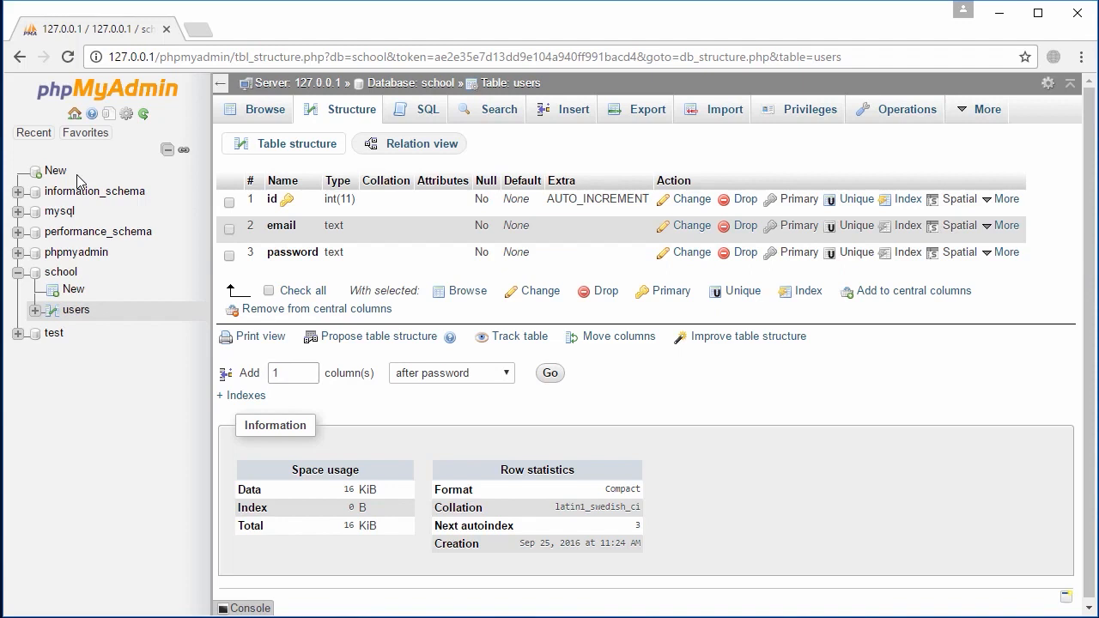
key("alt+Down")
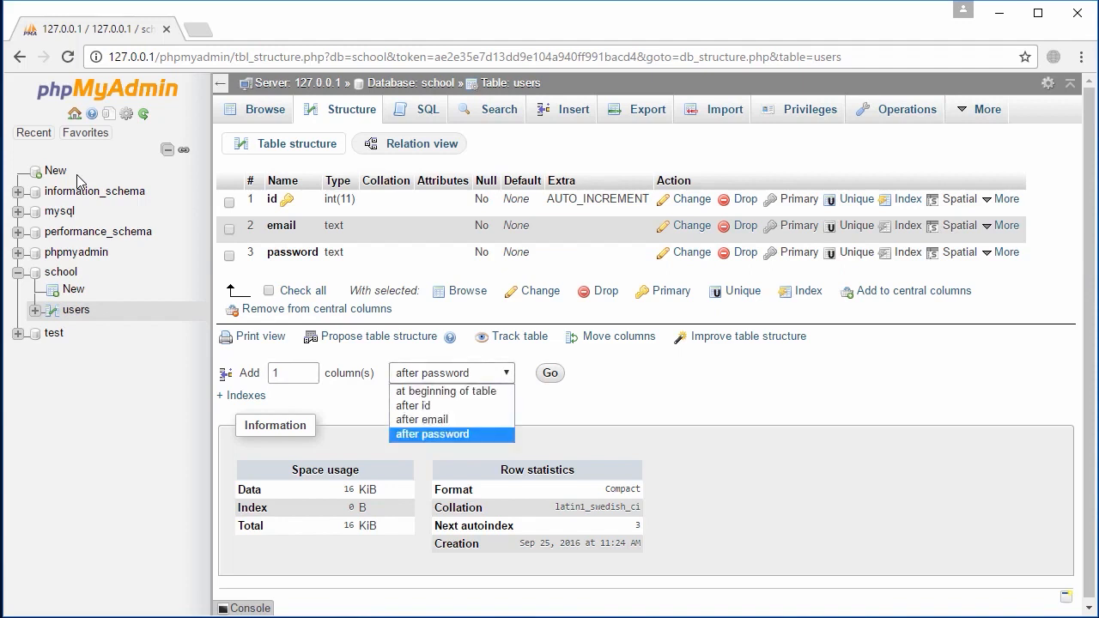
key("Up")
key("Up")
key("Up")
key("Escape")
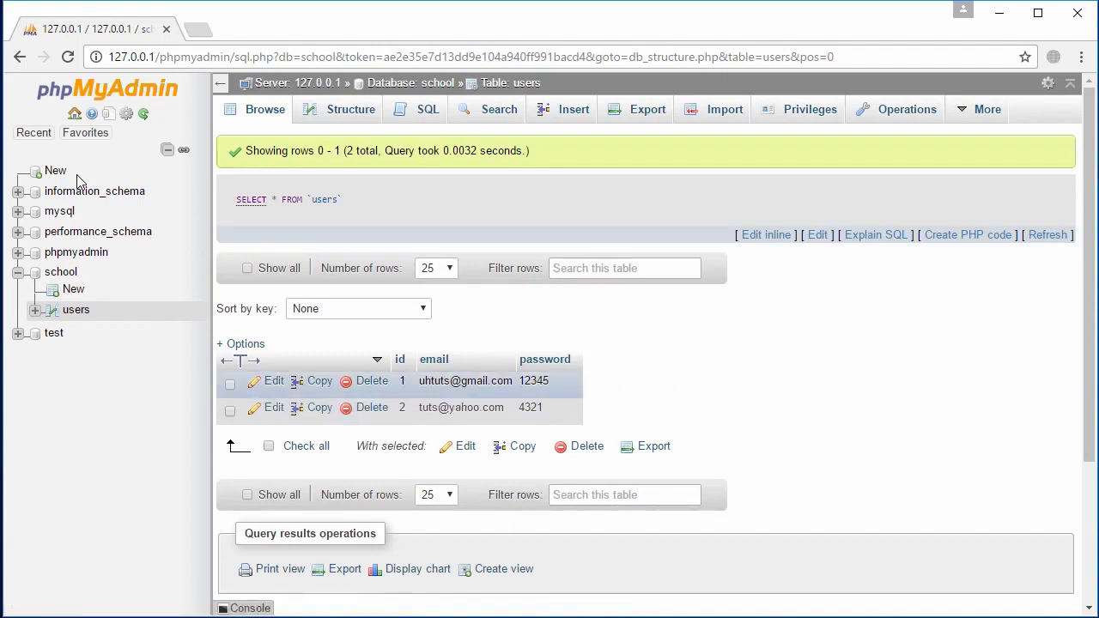
Edit the id 2 user's password in place by adding one digit, and save it
double_click(530, 407)
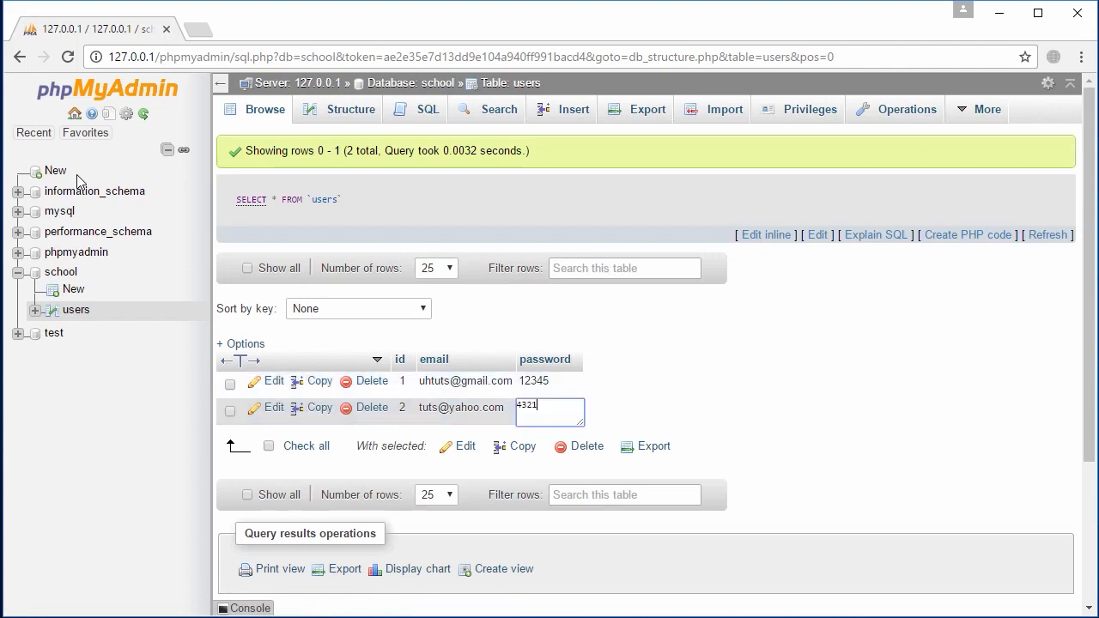
type("8")
key("Return")
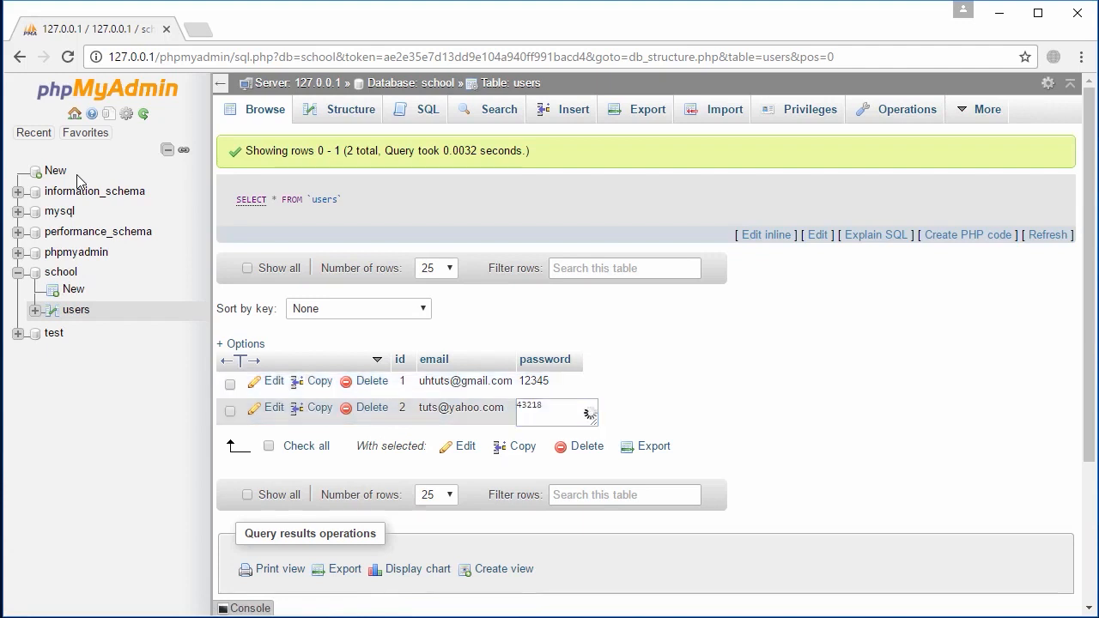